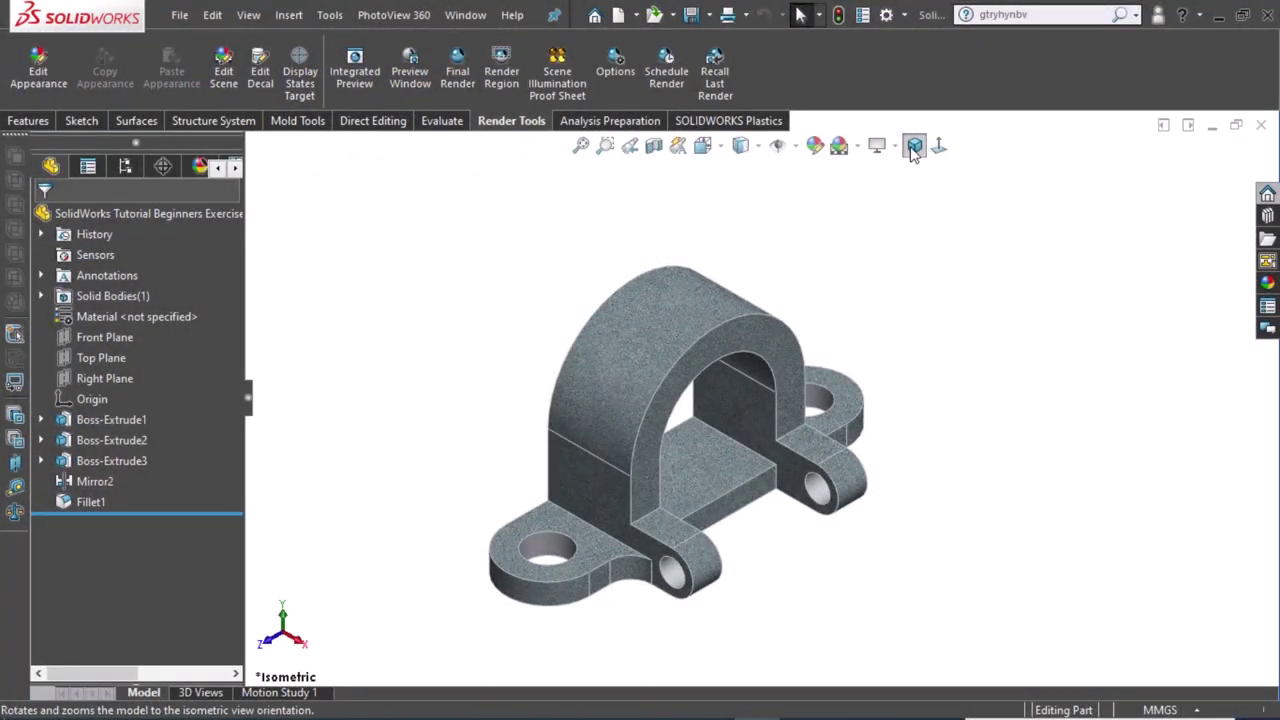
# Turn the bracket isometric and make a drawing from it on an A3 (ISO) sheet.
pyautogui.click(914, 148)
pyautogui.click(180, 16)
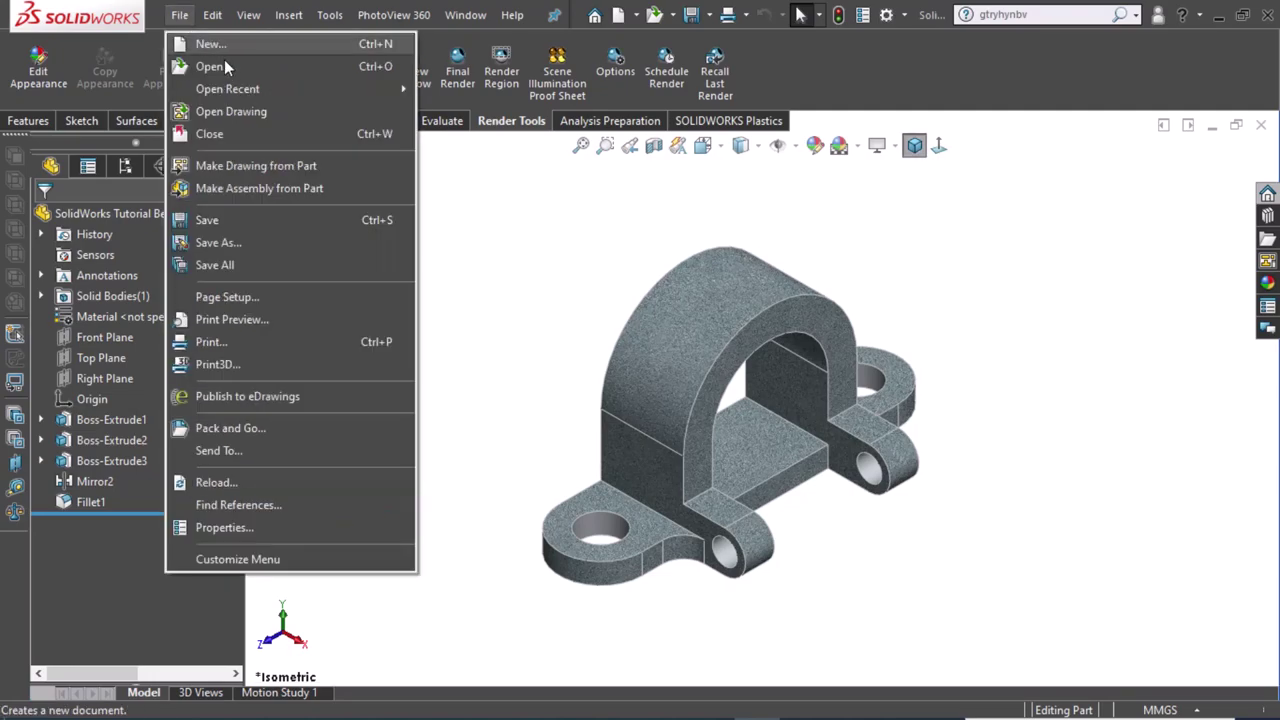
pyautogui.click(253, 170)
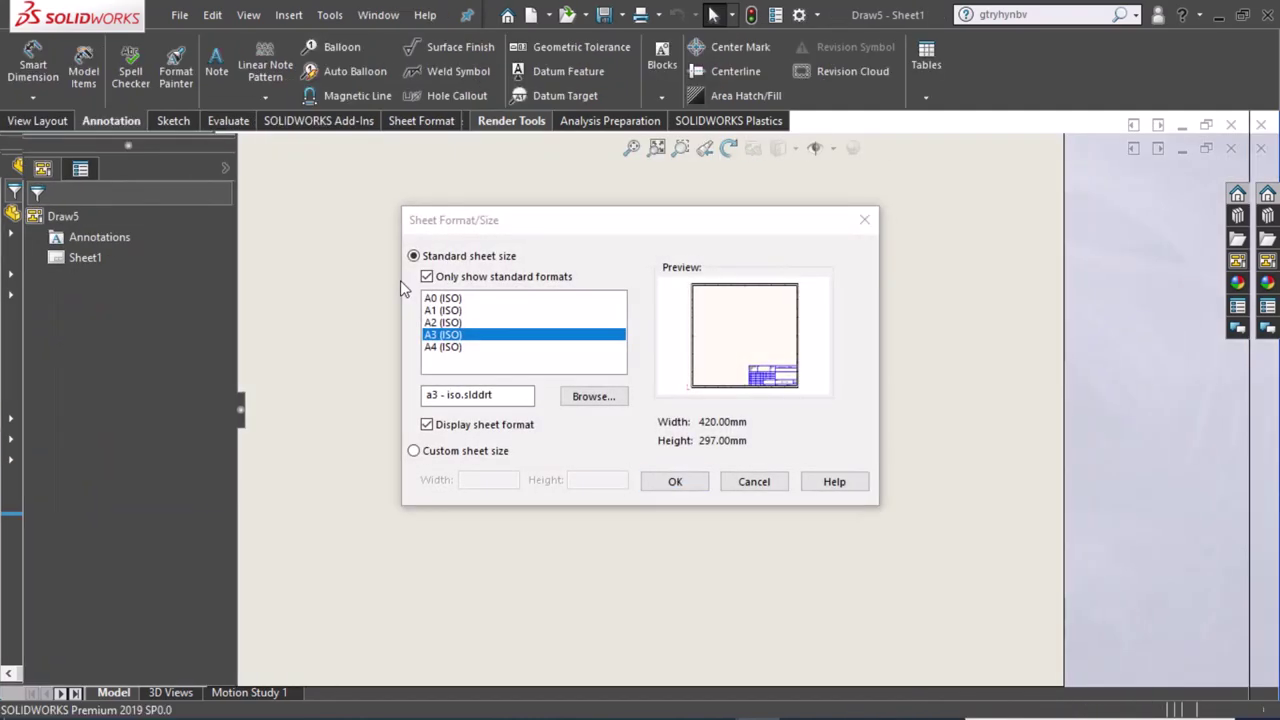
pyautogui.click(673, 479)
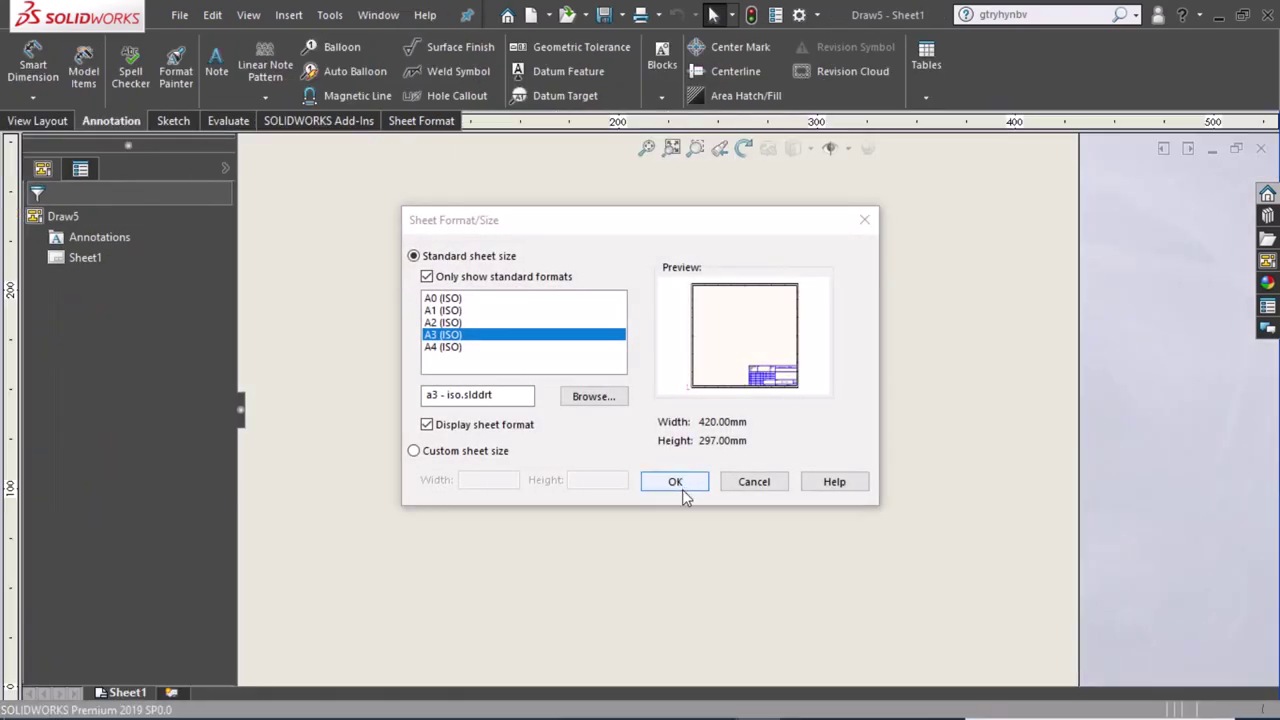
pyautogui.click(684, 488)
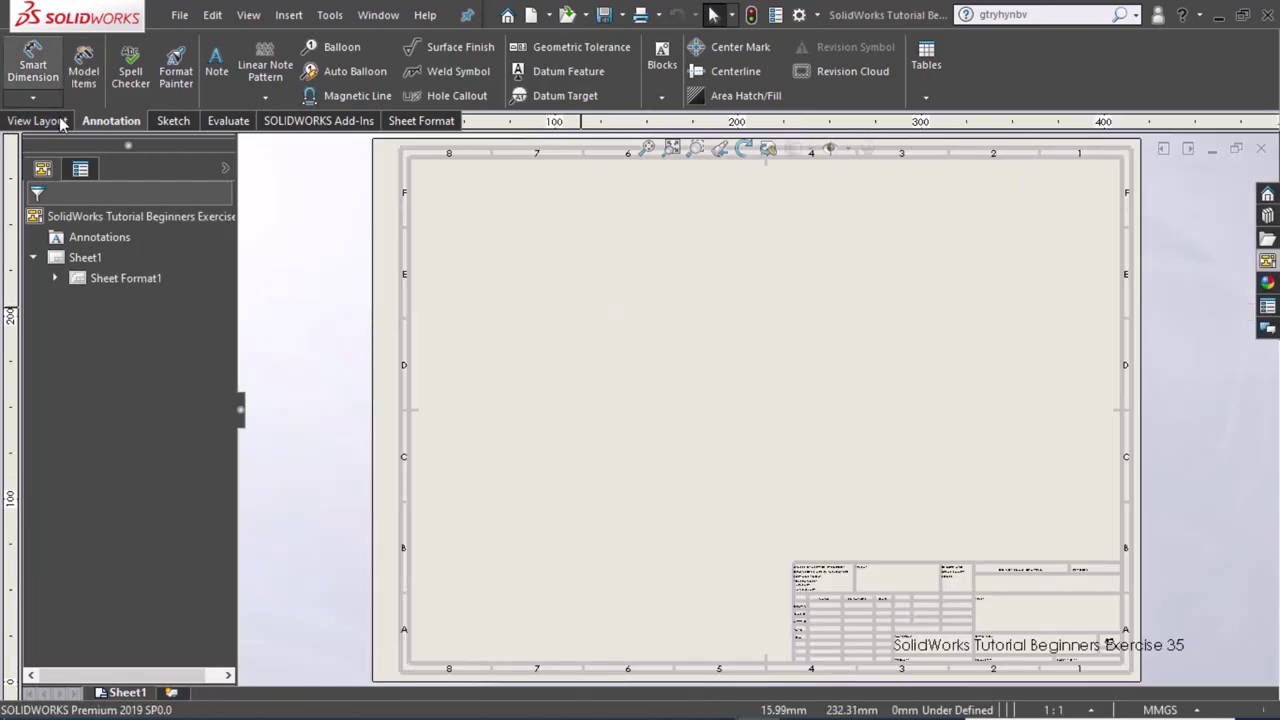
# Place the bracket's Standard 3 View orthographic views on the sheet.
pyautogui.click(40, 121)
pyautogui.click(28, 80)
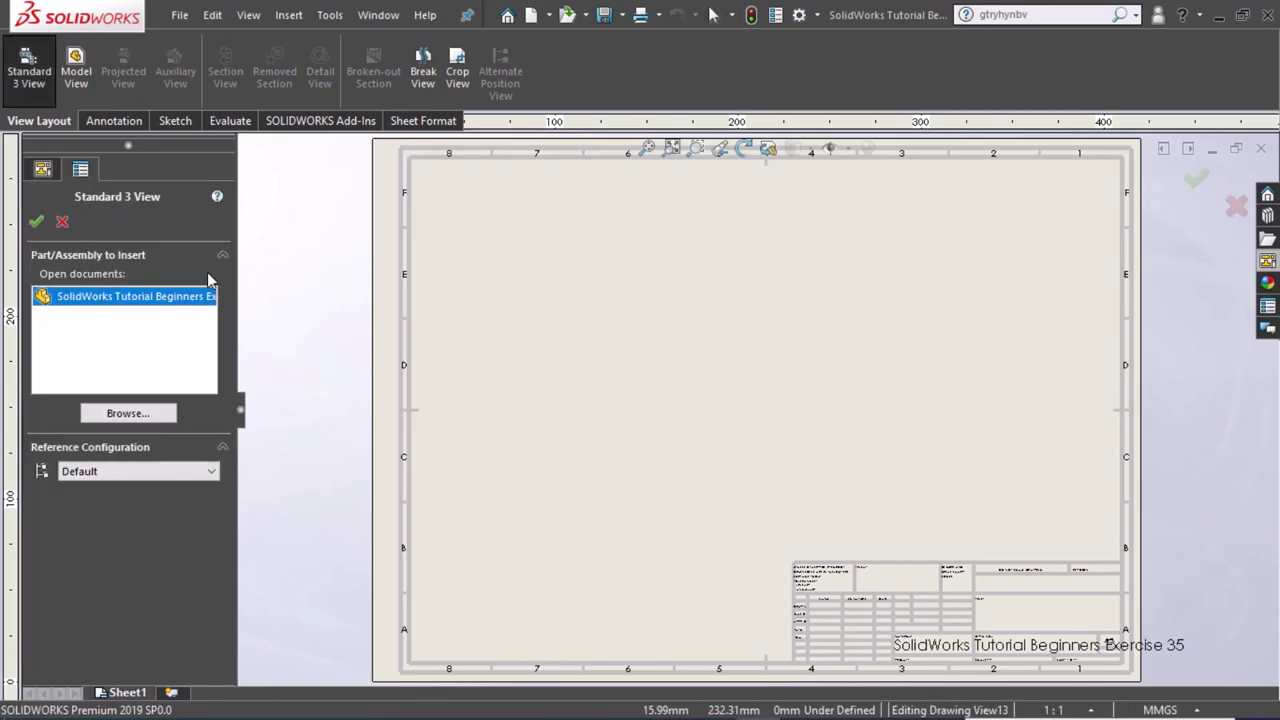
pyautogui.click(640, 271)
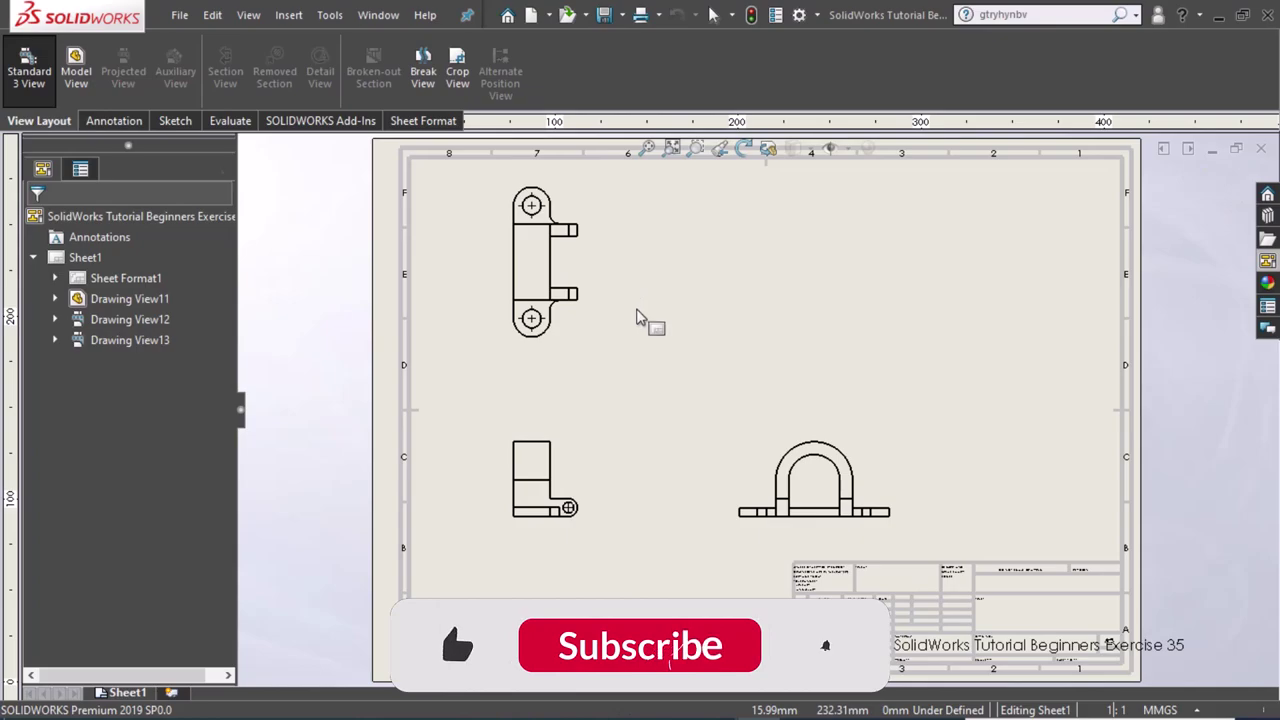
pyautogui.click(722, 375)
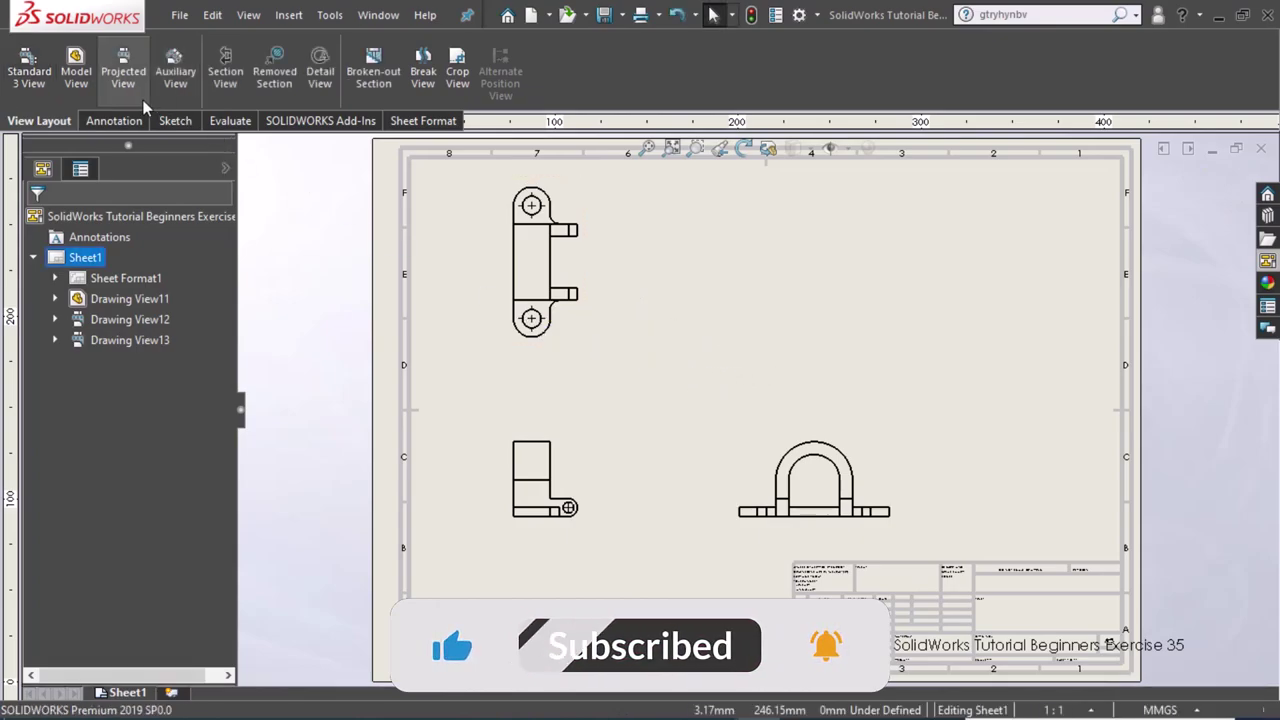
pyautogui.click(87, 87)
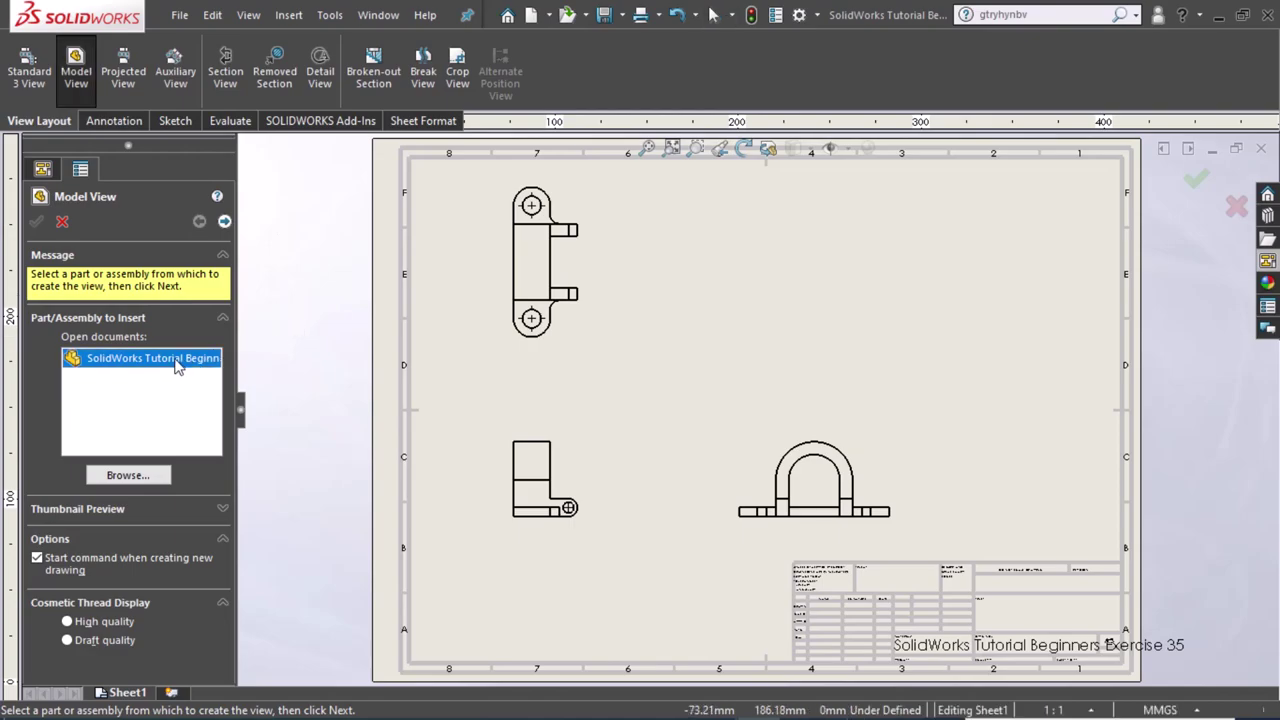
# Place an isometric bracket view at the upper right, displayed Shaded With Edges.
pyautogui.doubleClick(176, 366)
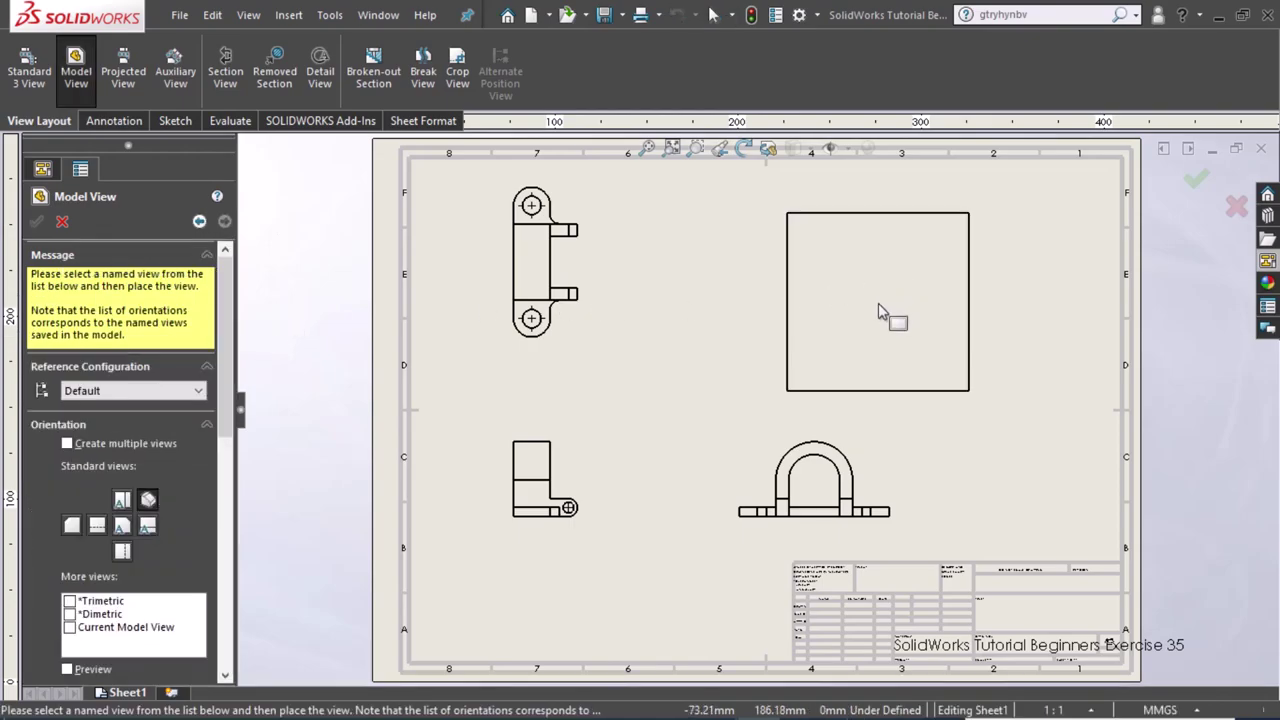
pyautogui.click(878, 303)
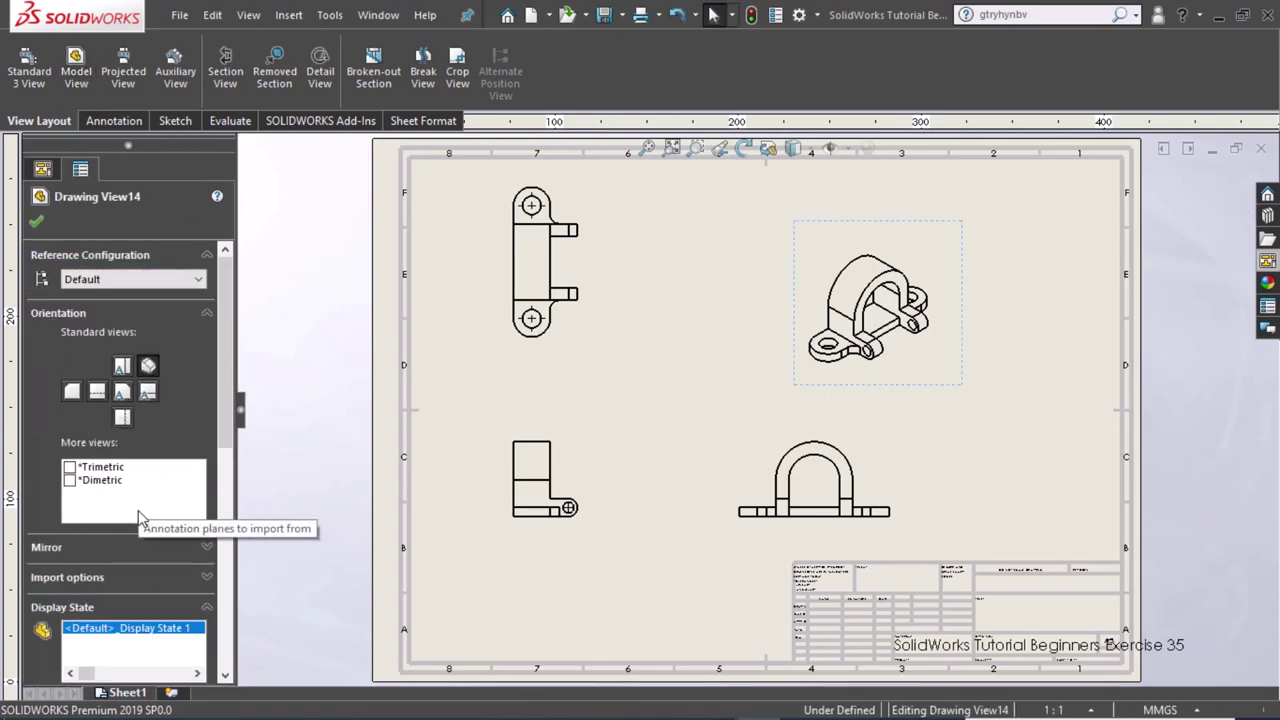
pyautogui.scroll(-5, 213, 420)
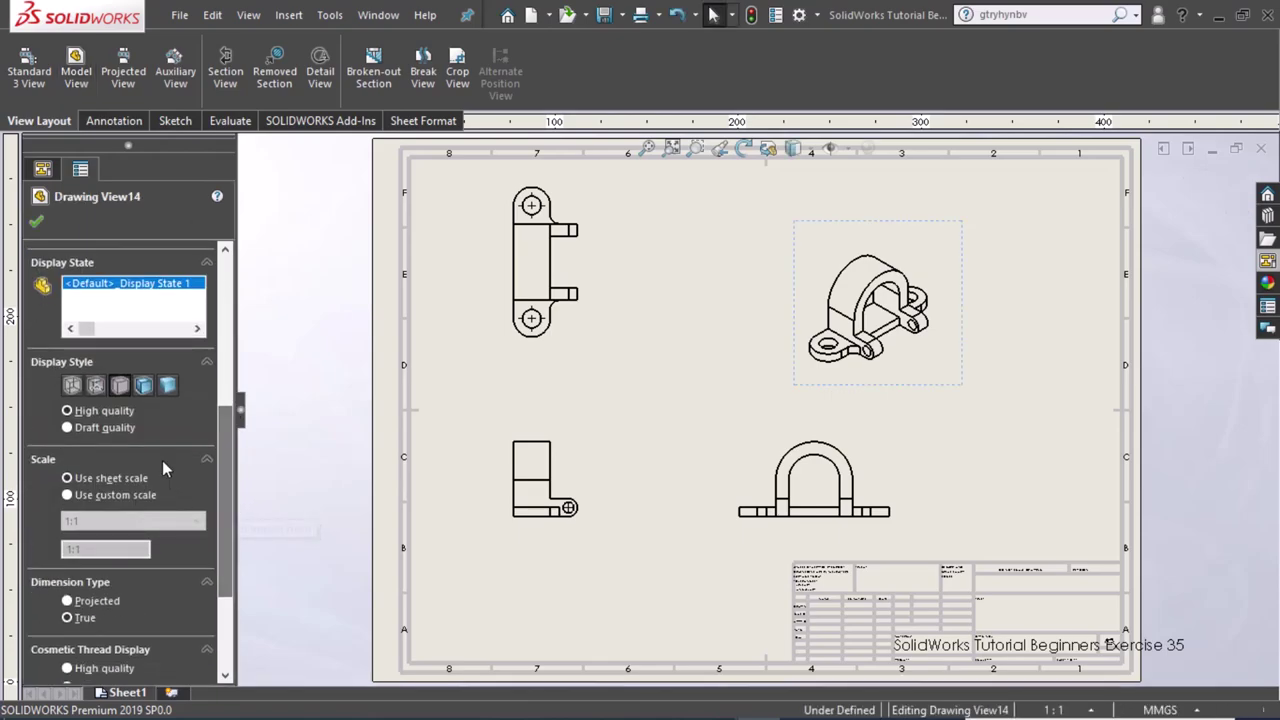
pyautogui.click(144, 386)
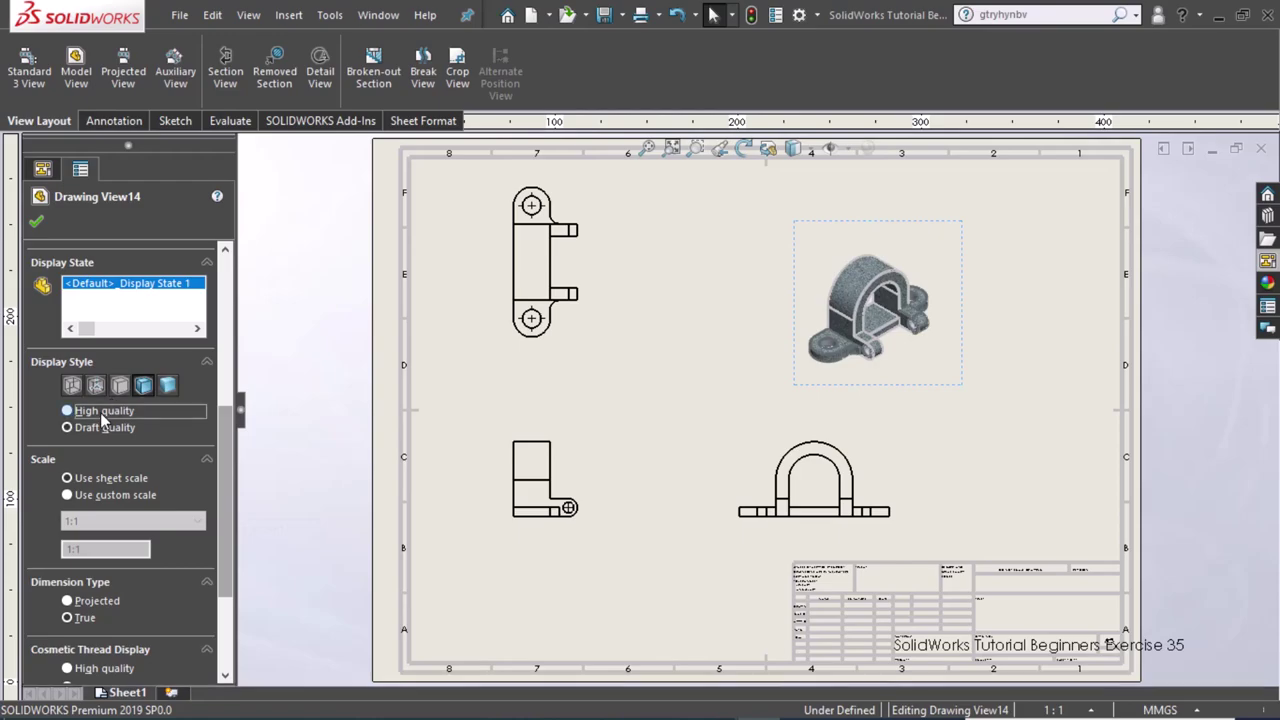
pyautogui.click(36, 221)
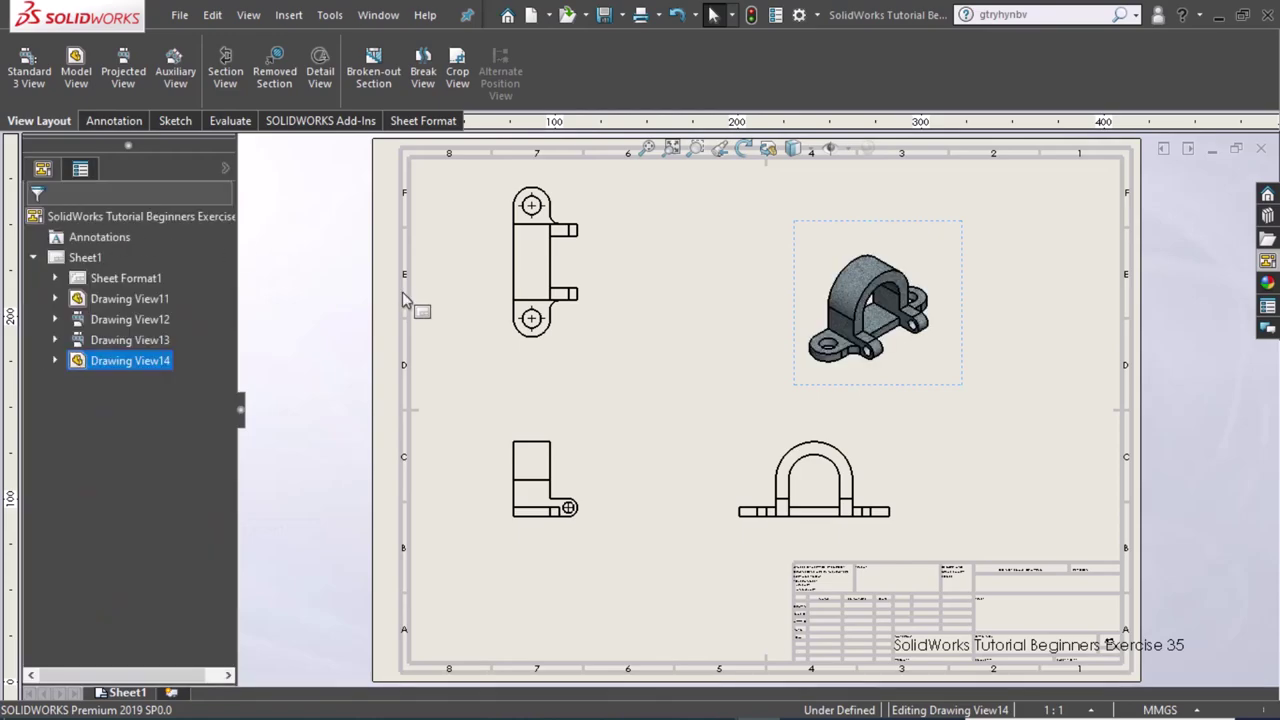
pyautogui.click(102, 121)
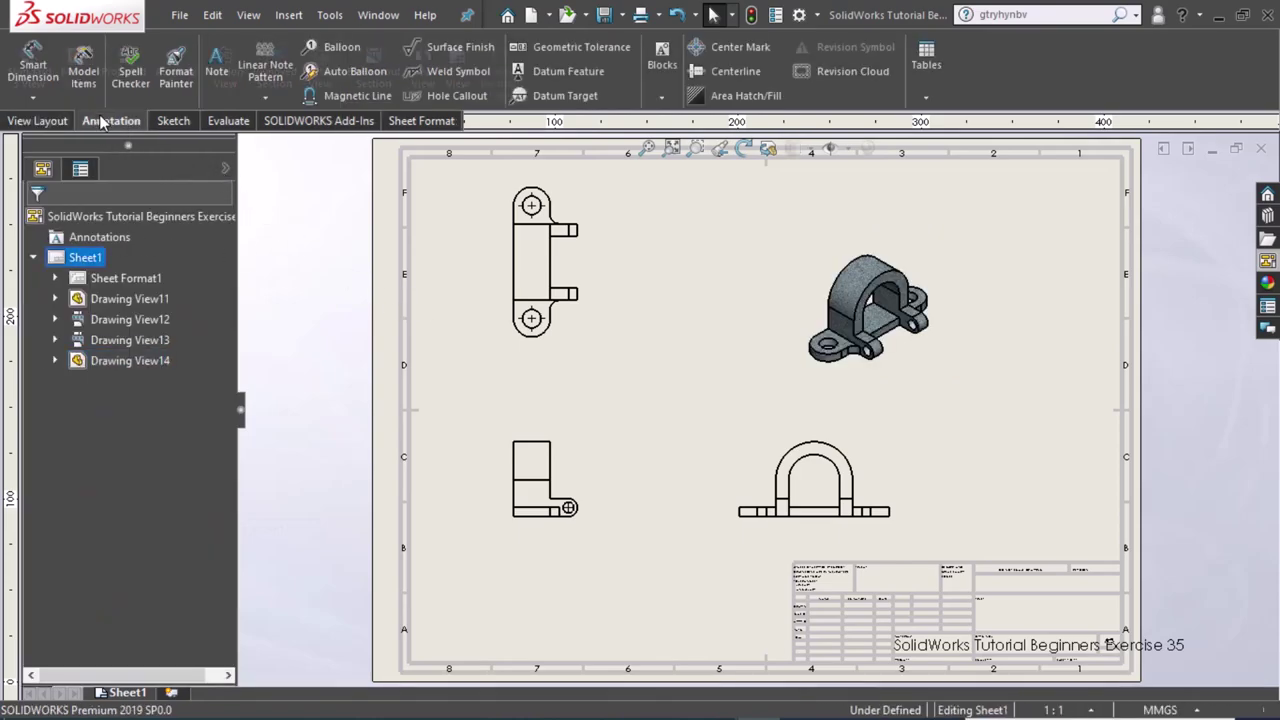
# Insert the entire model's dimensions into all views, using sketch dimension placement.
pyautogui.click(84, 66)
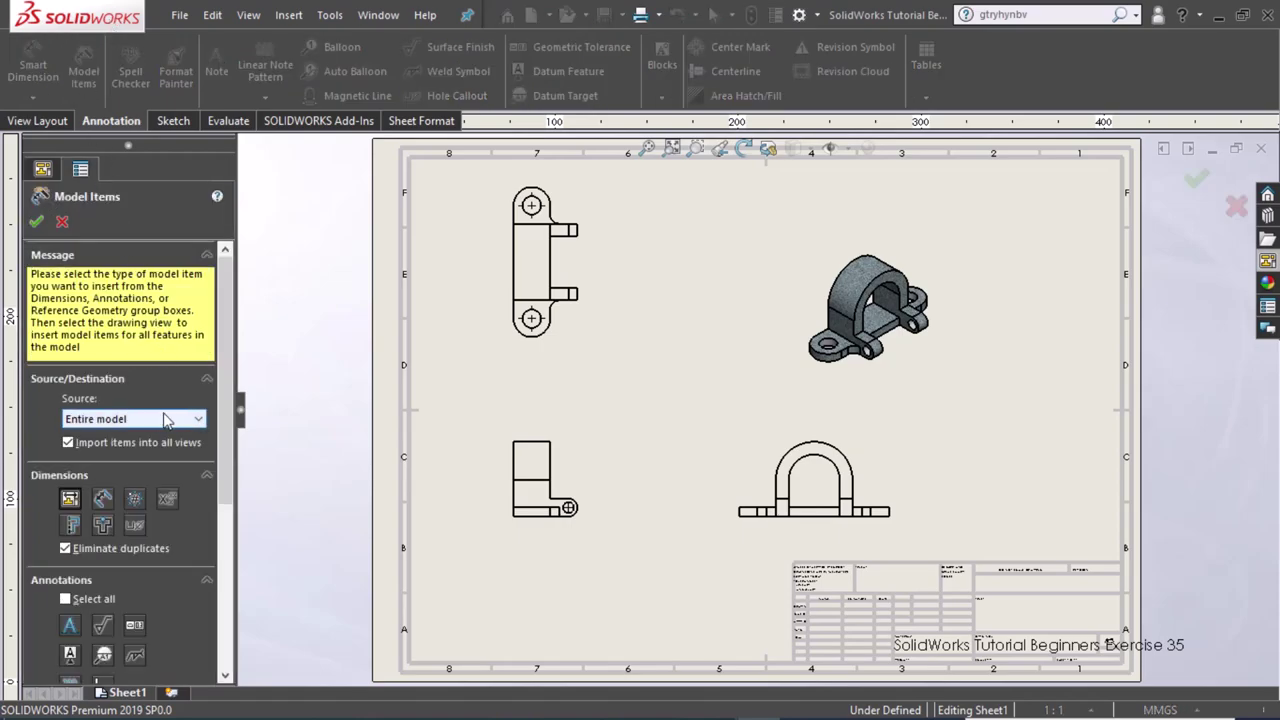
pyautogui.scroll(-5, 206, 529)
pyautogui.click(66, 595)
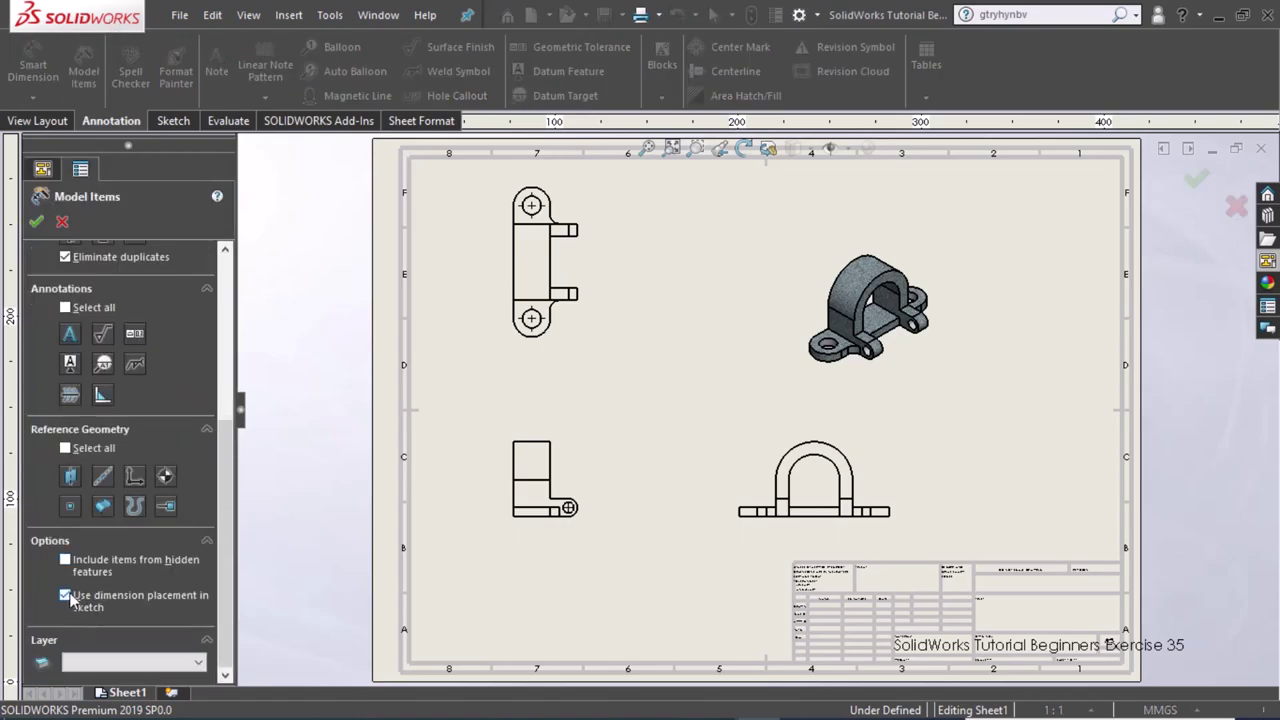
pyautogui.scroll(5, 153, 598)
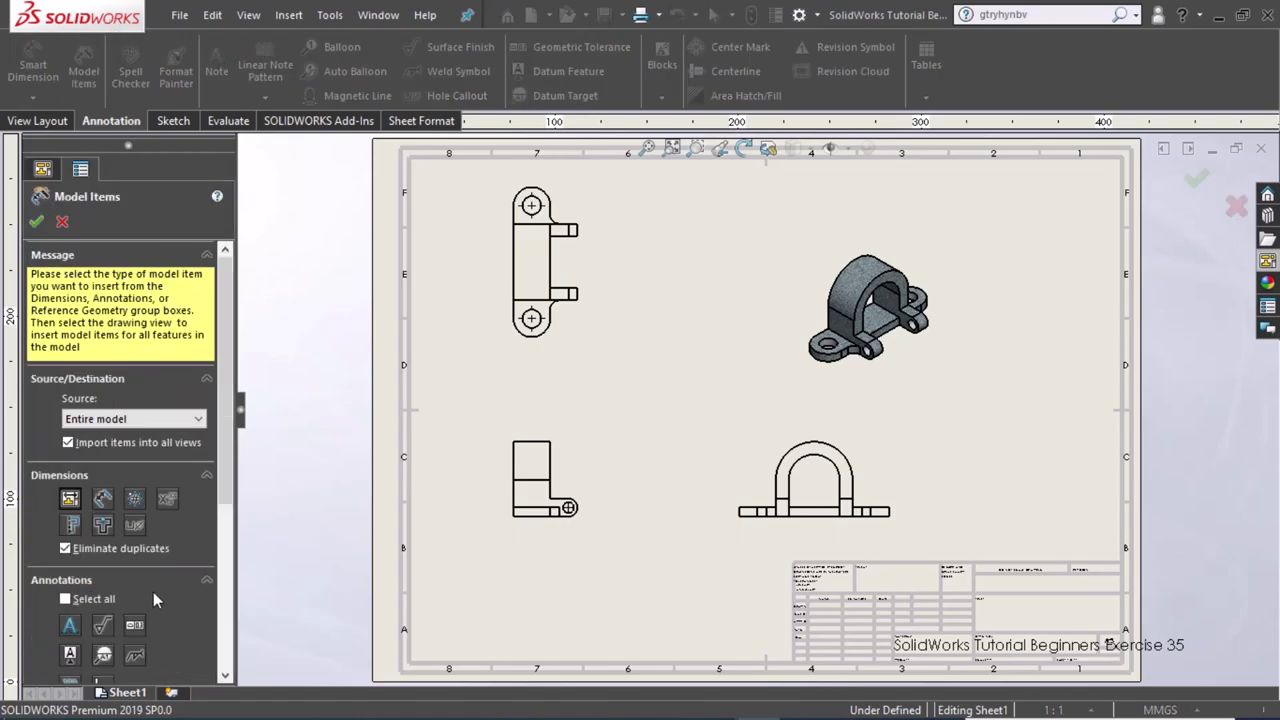
pyautogui.click(37, 223)
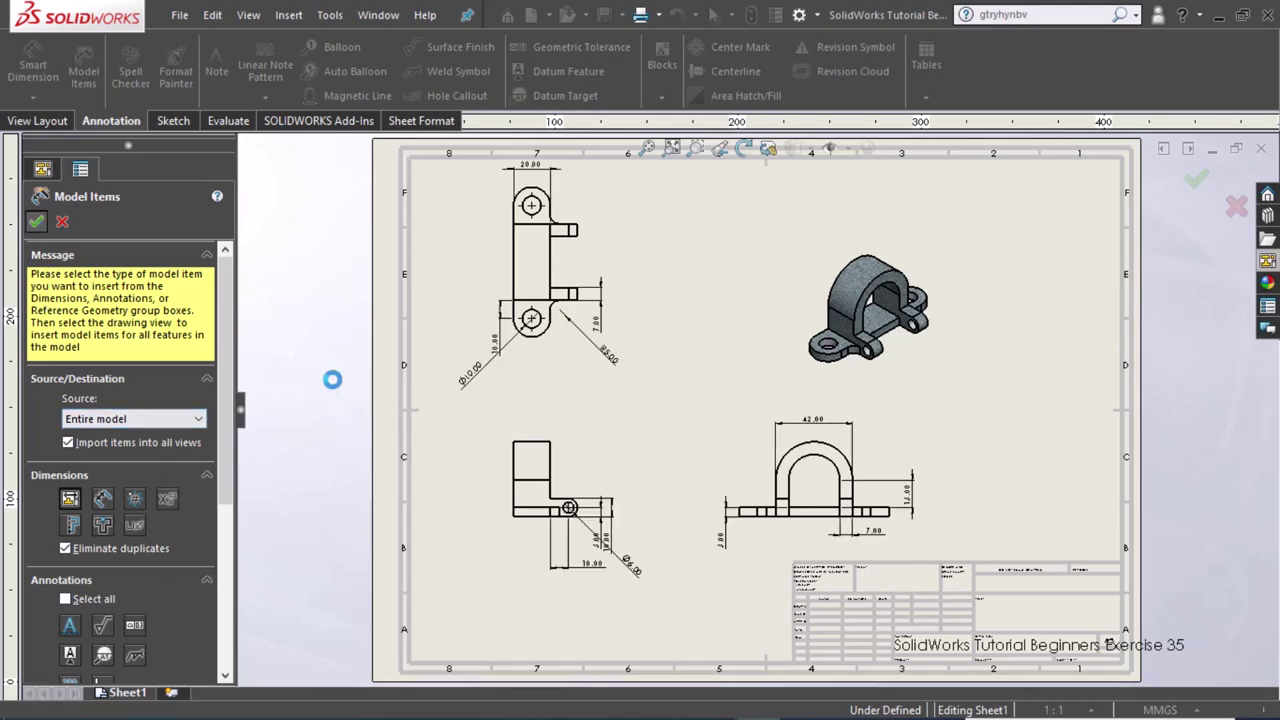
pyautogui.click(712, 301)
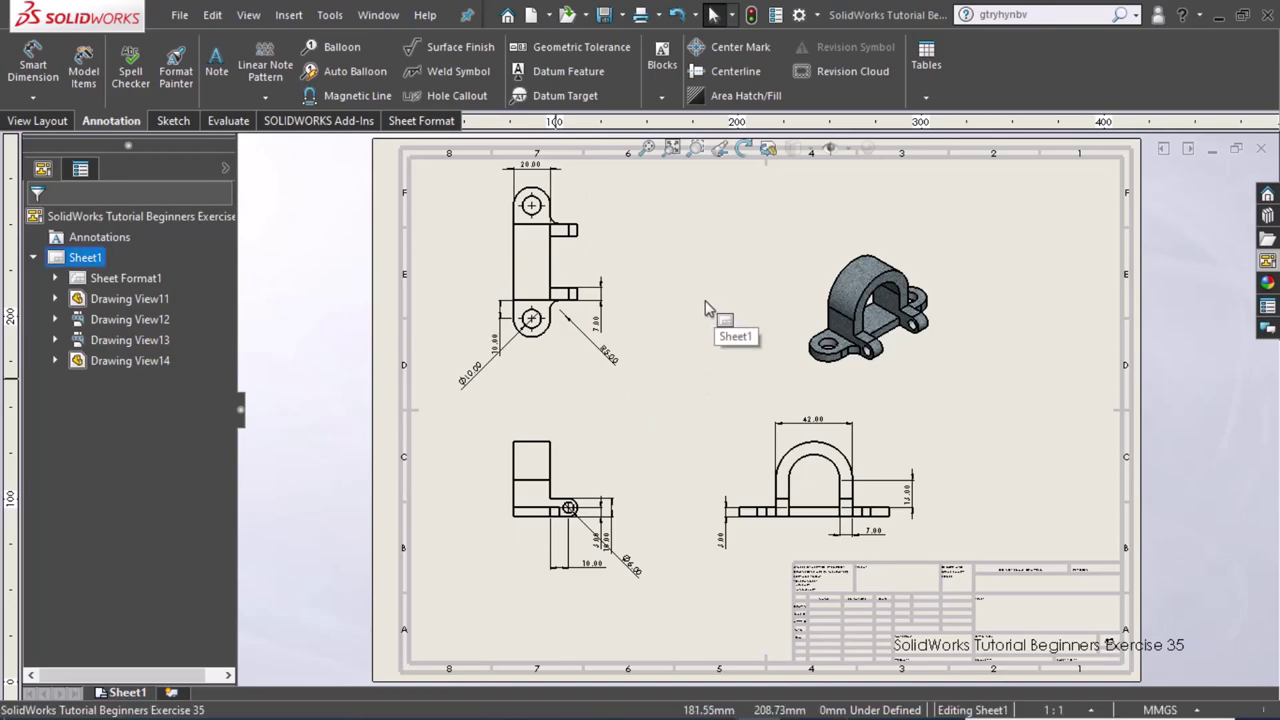
pyautogui.scroll(-1, 900, 555)
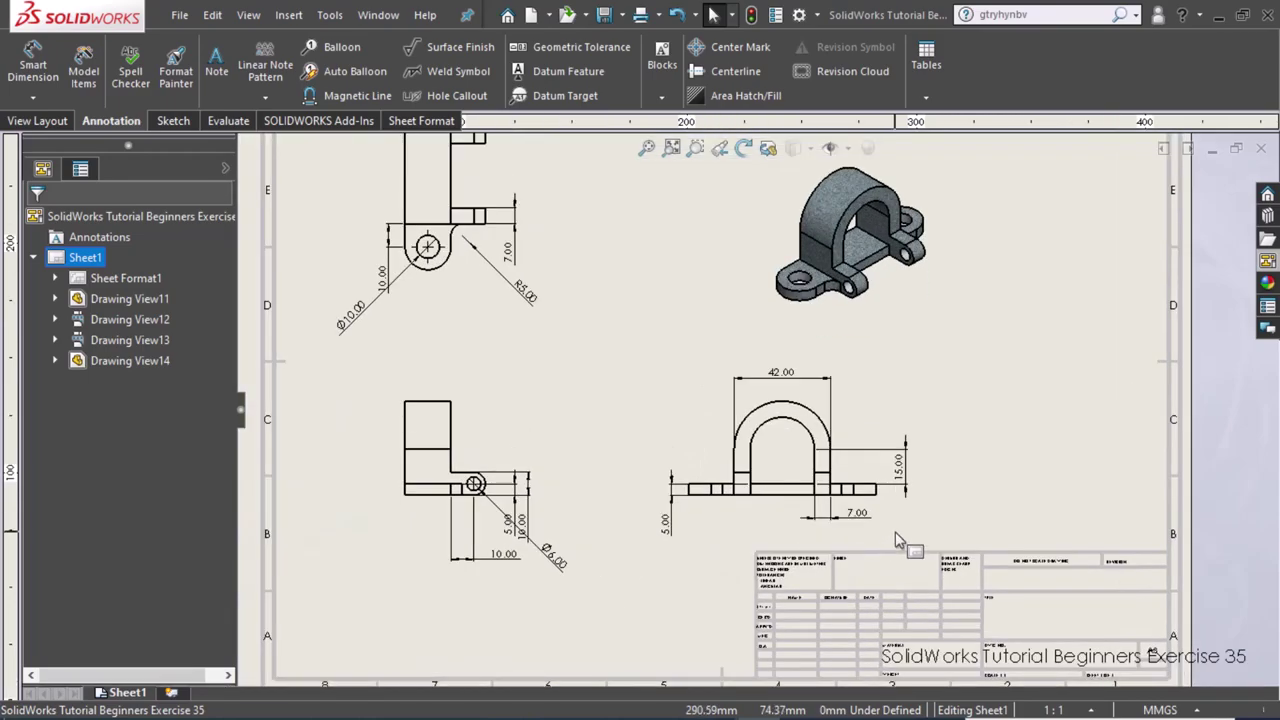
pyautogui.scroll(-2, 897, 540)
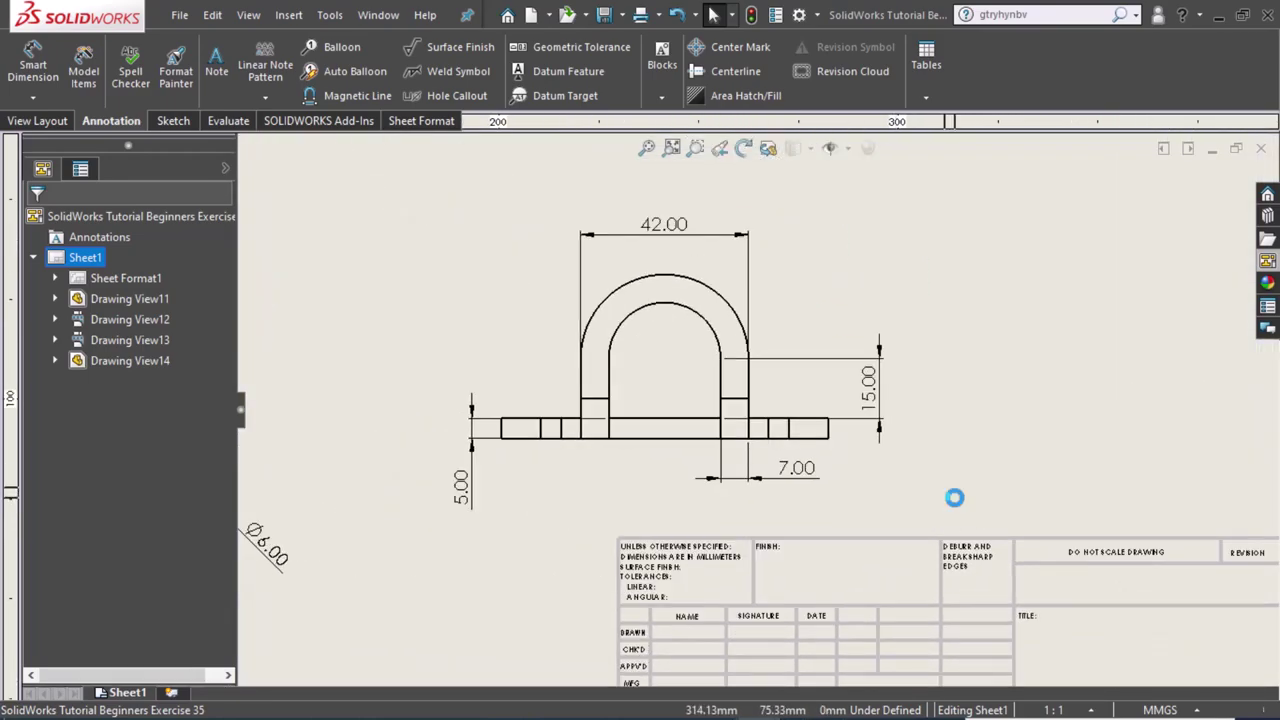
pyautogui.press('z')
pyautogui.press('z')
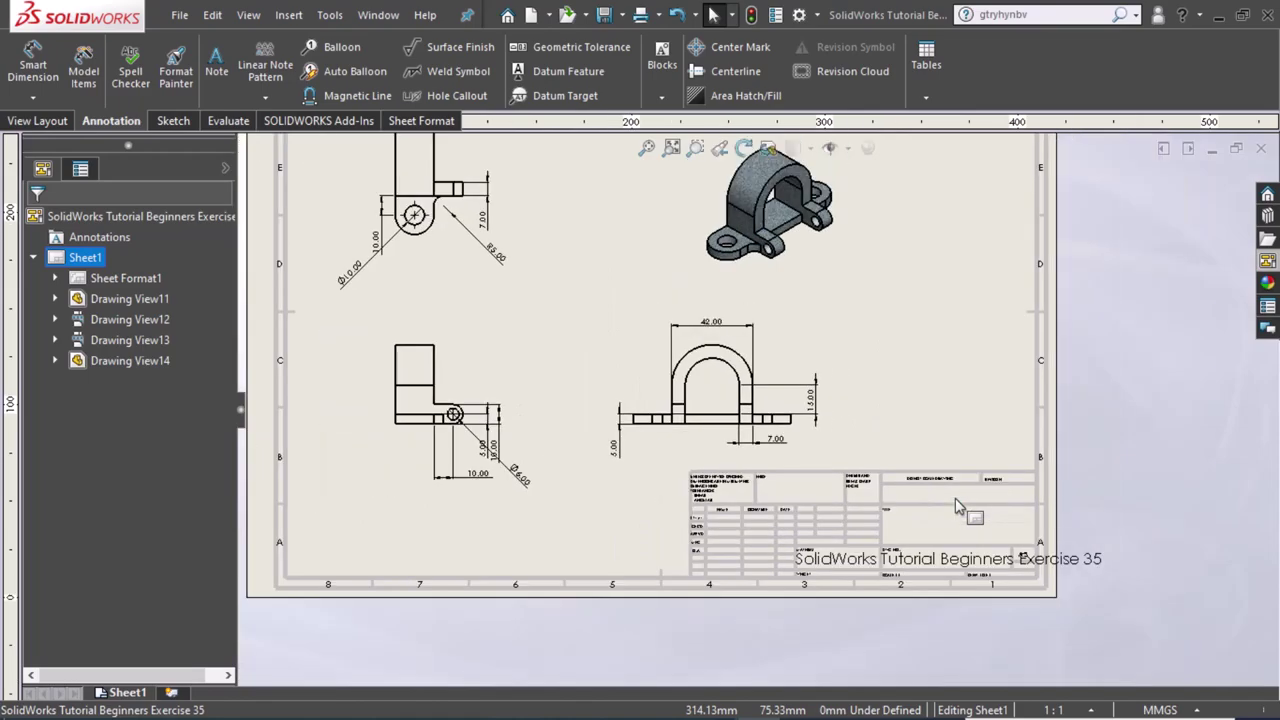
pyautogui.press('z')
pyautogui.press('z')
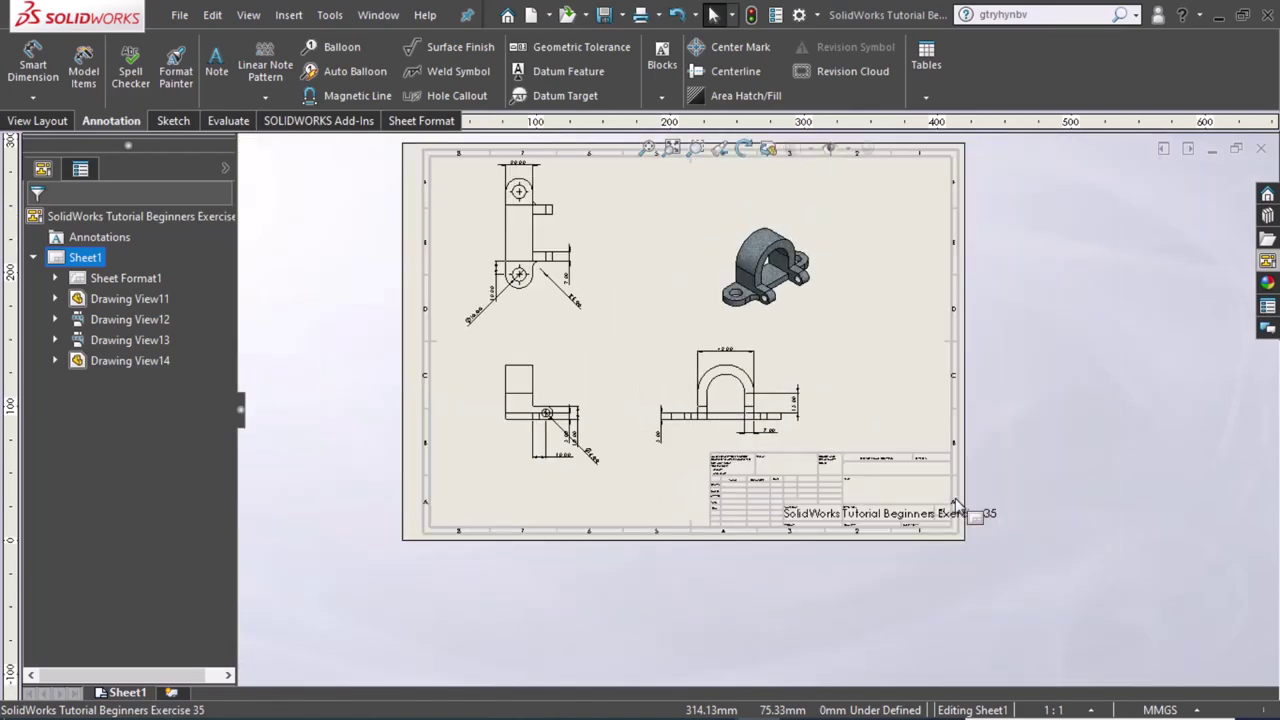
pyautogui.scroll(-1, 955, 503)
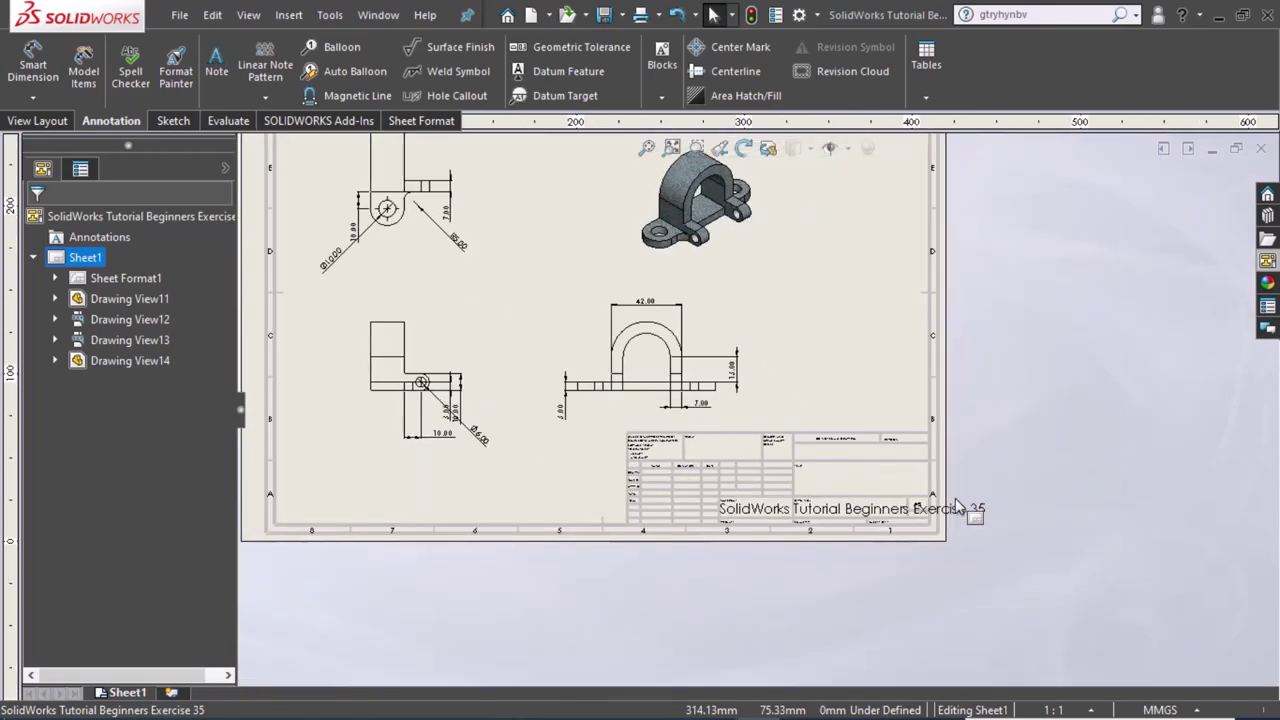
pyautogui.click(704, 410)
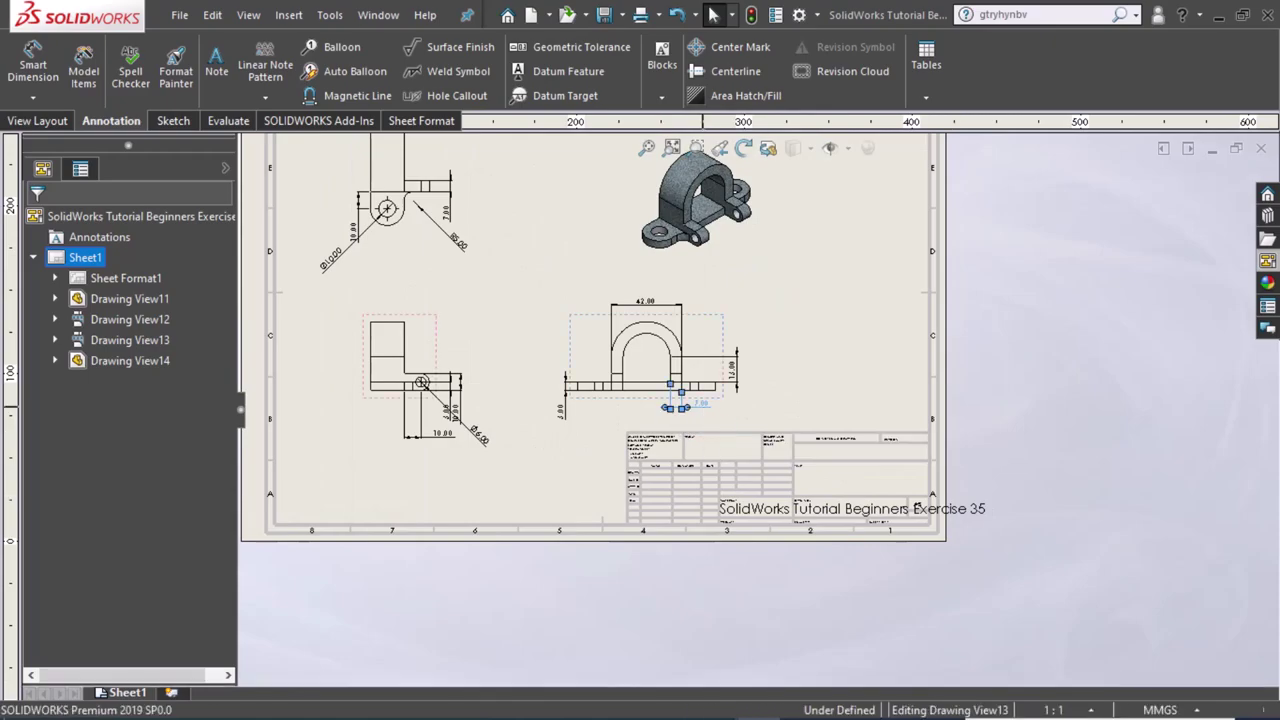
pyautogui.click(783, 357)
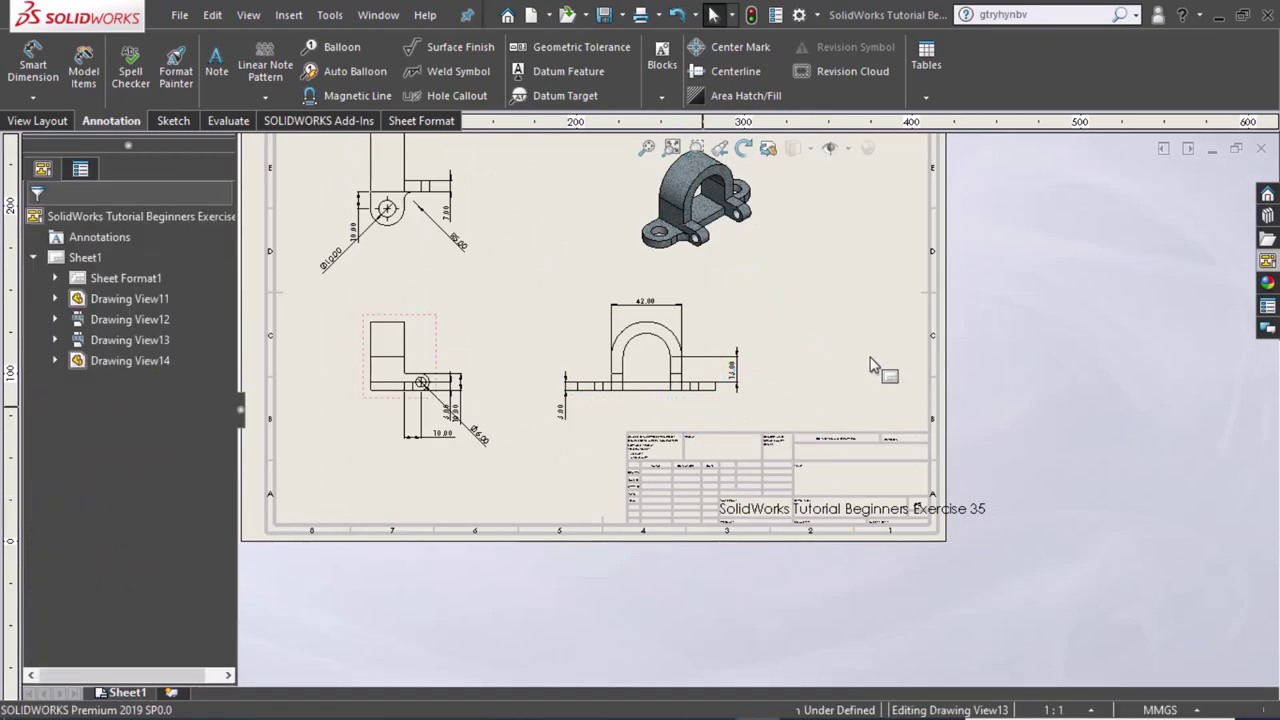
pyautogui.click(571, 492)
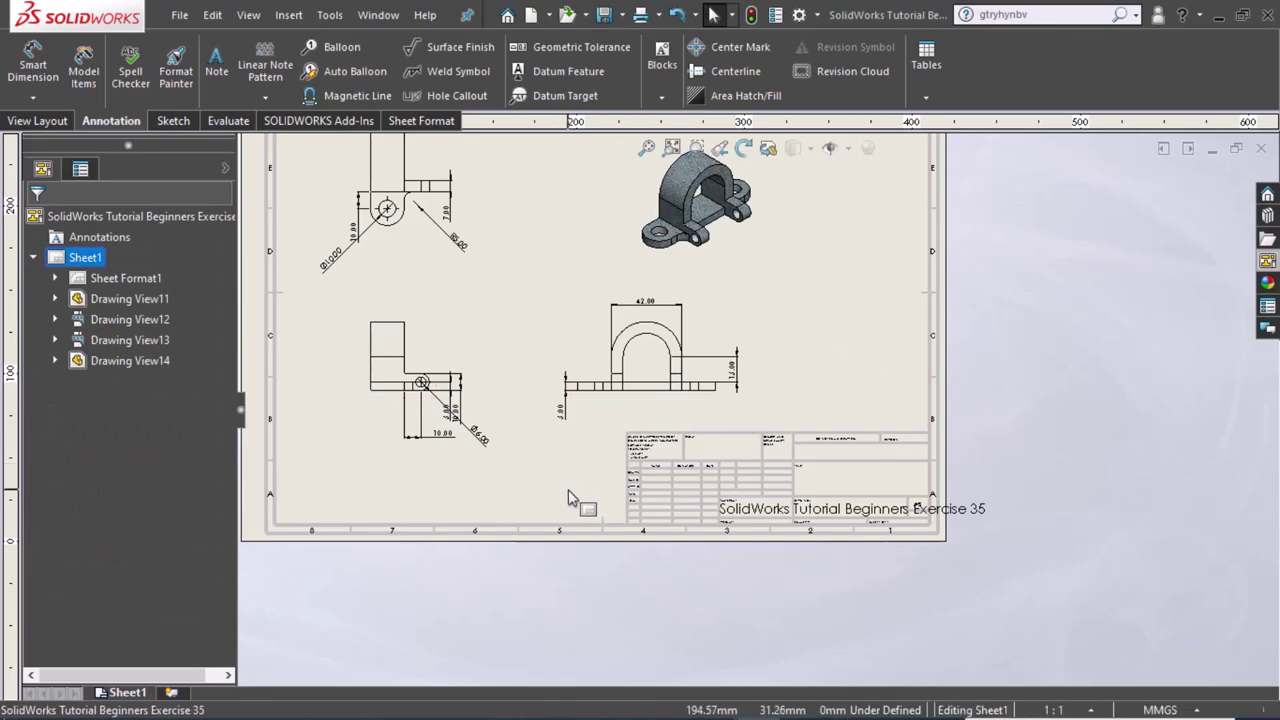
pyautogui.scroll(2, 568, 497)
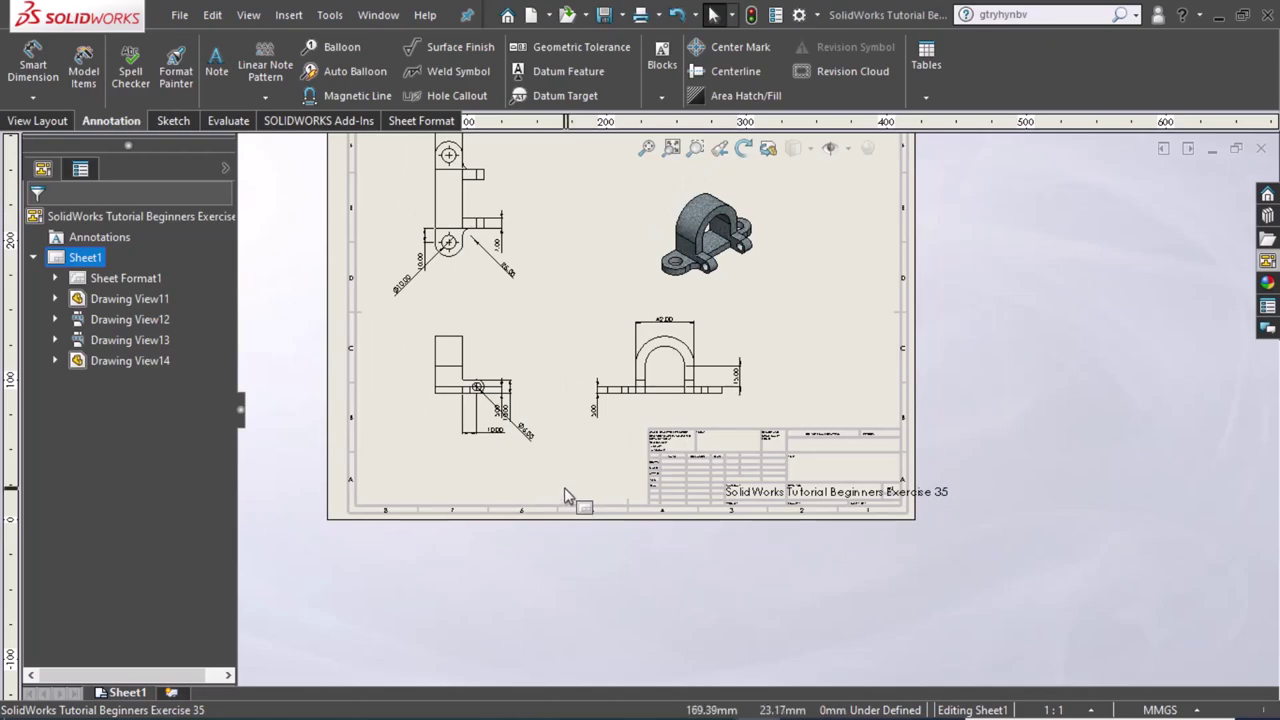
pyautogui.scroll(-3, 716, 412)
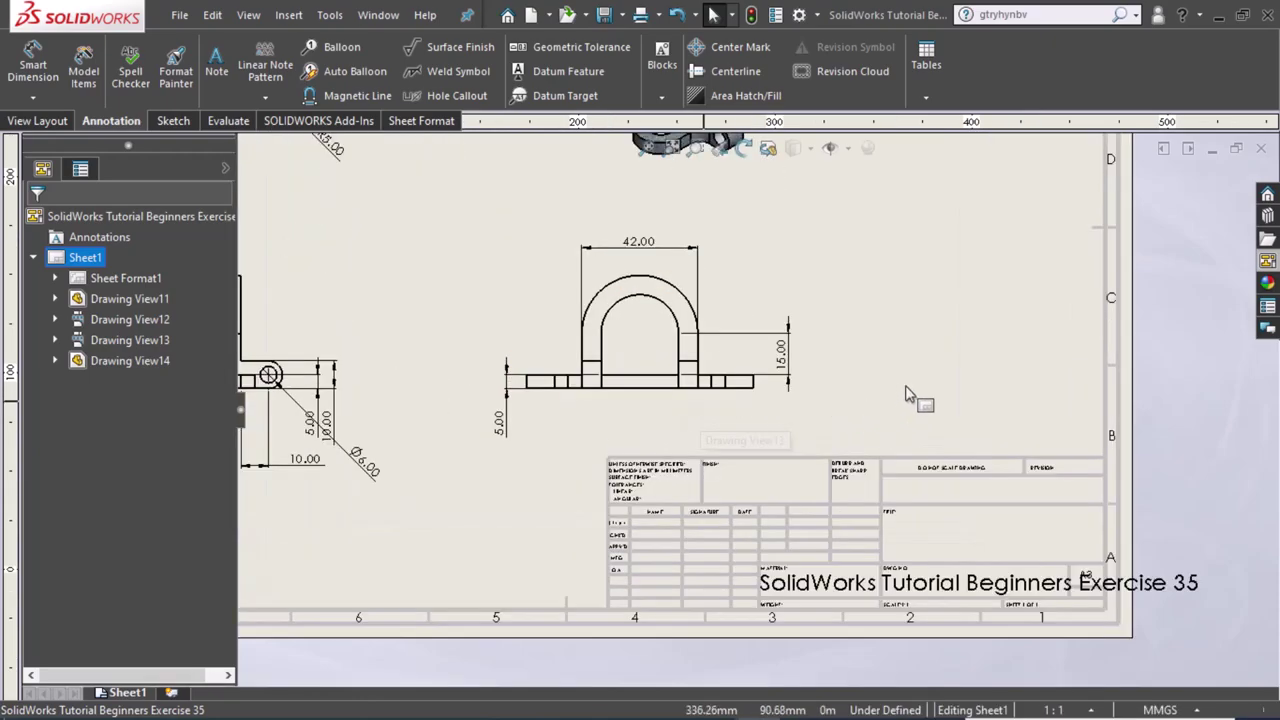
pyautogui.scroll(2, 920, 425)
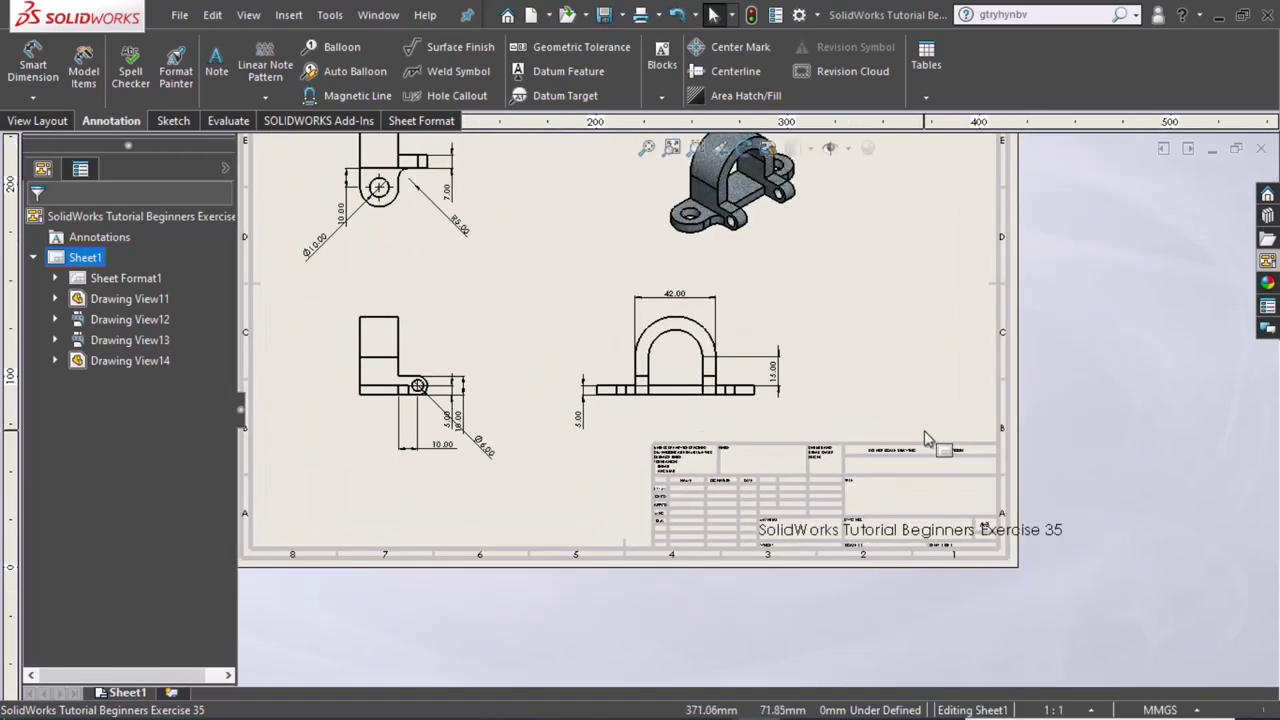
pyautogui.scroll(1, 925, 438)
pyautogui.scroll(-2, 615, 318)
pyautogui.scroll(-1, 595, 350)
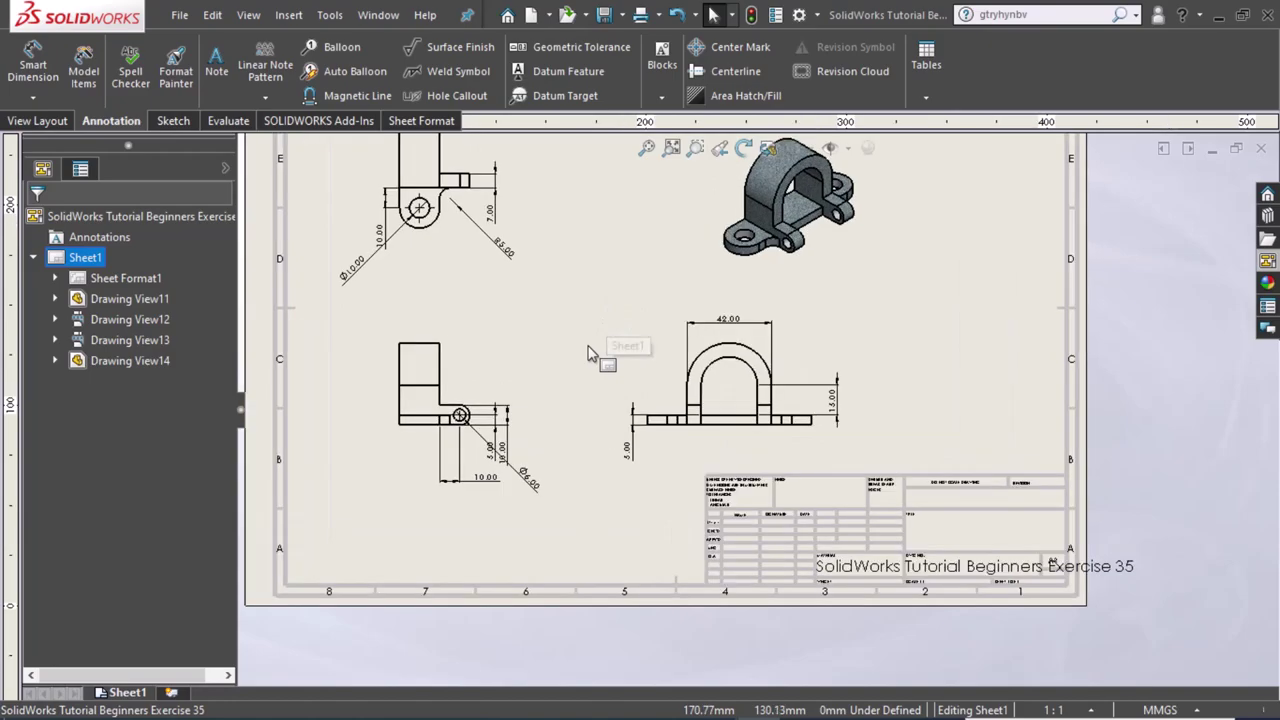
pyautogui.scroll(-1, 590, 388)
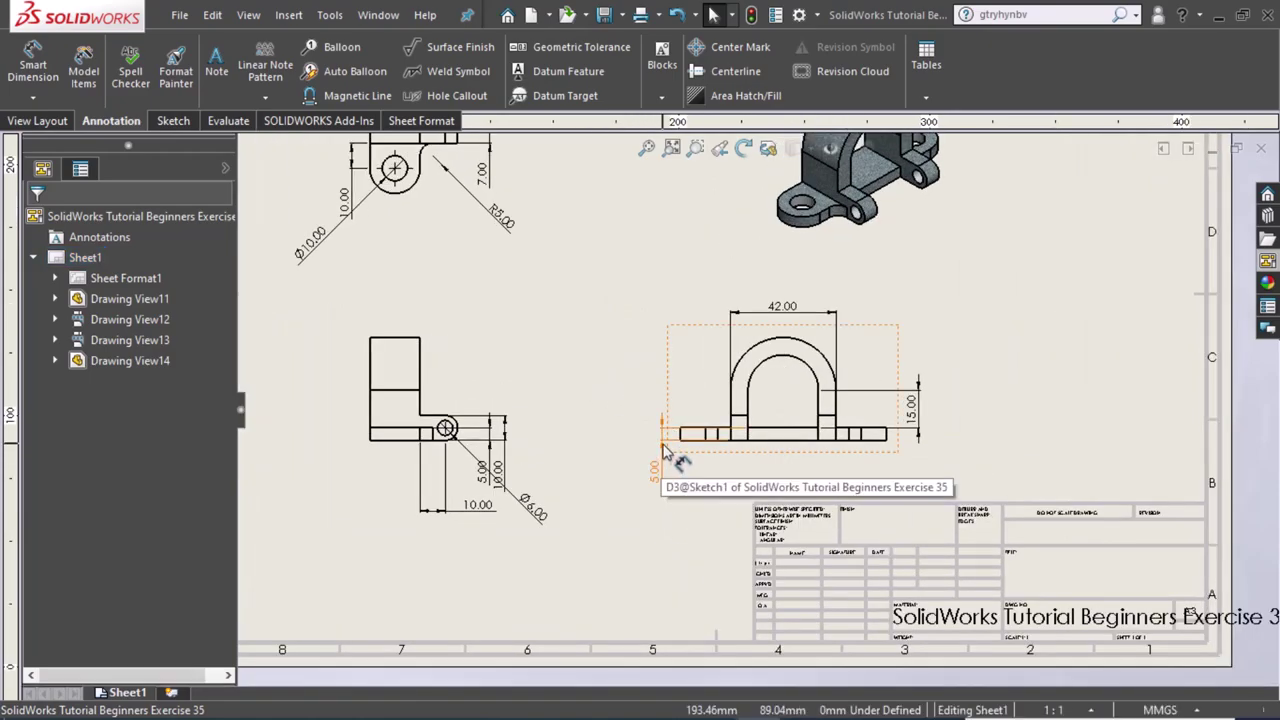
# Move the 5.00 and 15.00 dimensions to the side view and 42.00 to the top view.
pyautogui.keyDown('shift'); pyautogui.moveTo(657, 450); pyautogui.dragTo(370, 450); pyautogui.keyUp('shift')
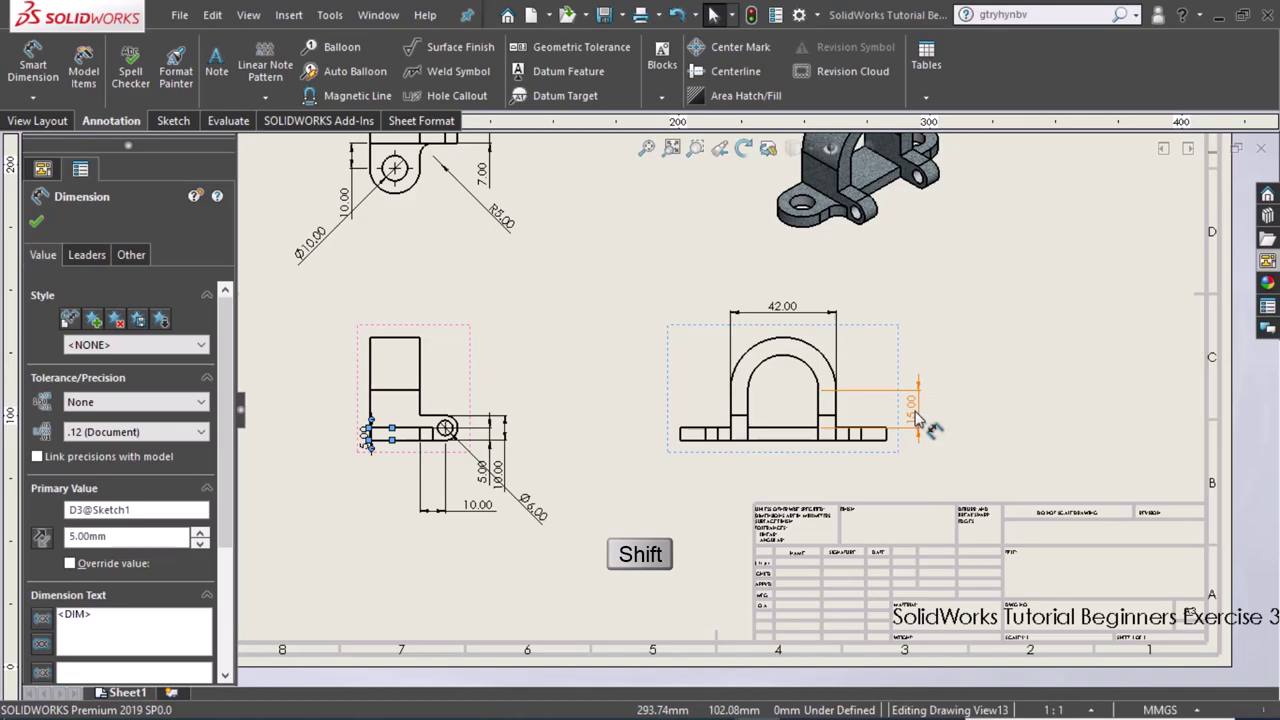
pyautogui.keyDown('shift'); pyautogui.moveTo(918, 420); pyautogui.dragTo(590, 420); pyautogui.keyUp('shift')
pyautogui.keyDown('shift'); pyautogui.moveTo(385, 428); pyautogui.dragTo(372, 415); pyautogui.keyUp('shift')
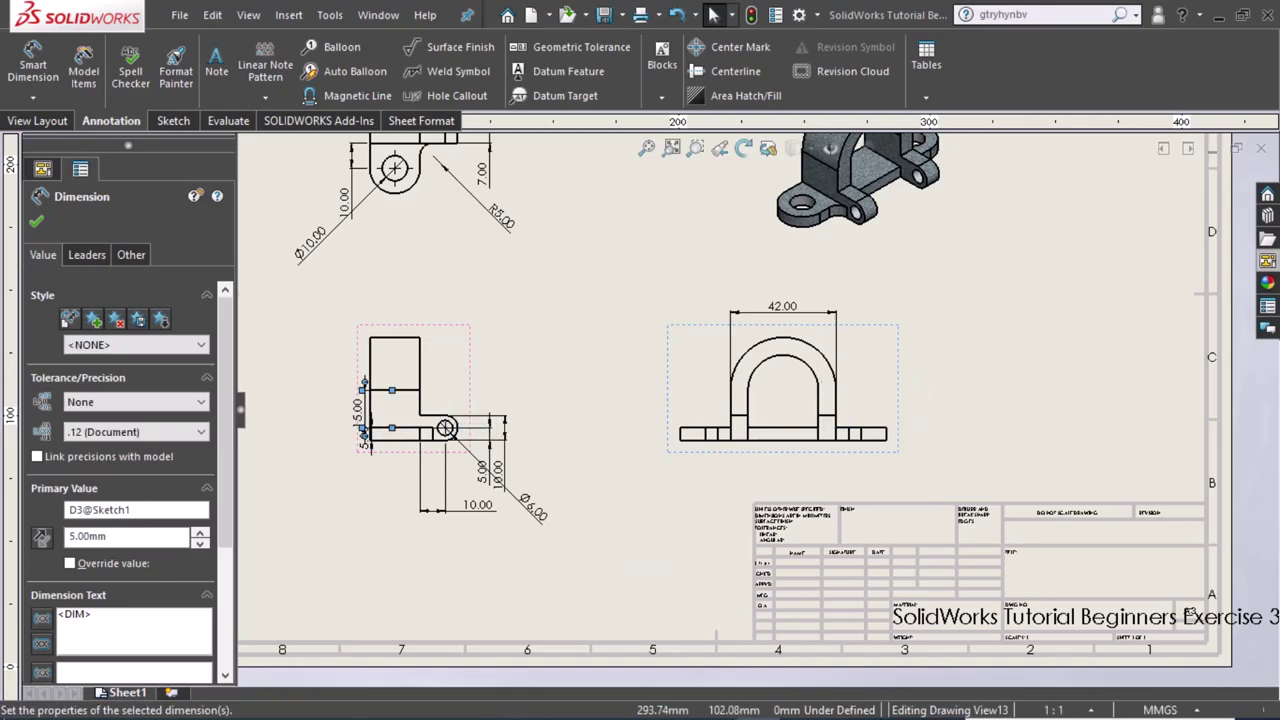
pyautogui.press('z')
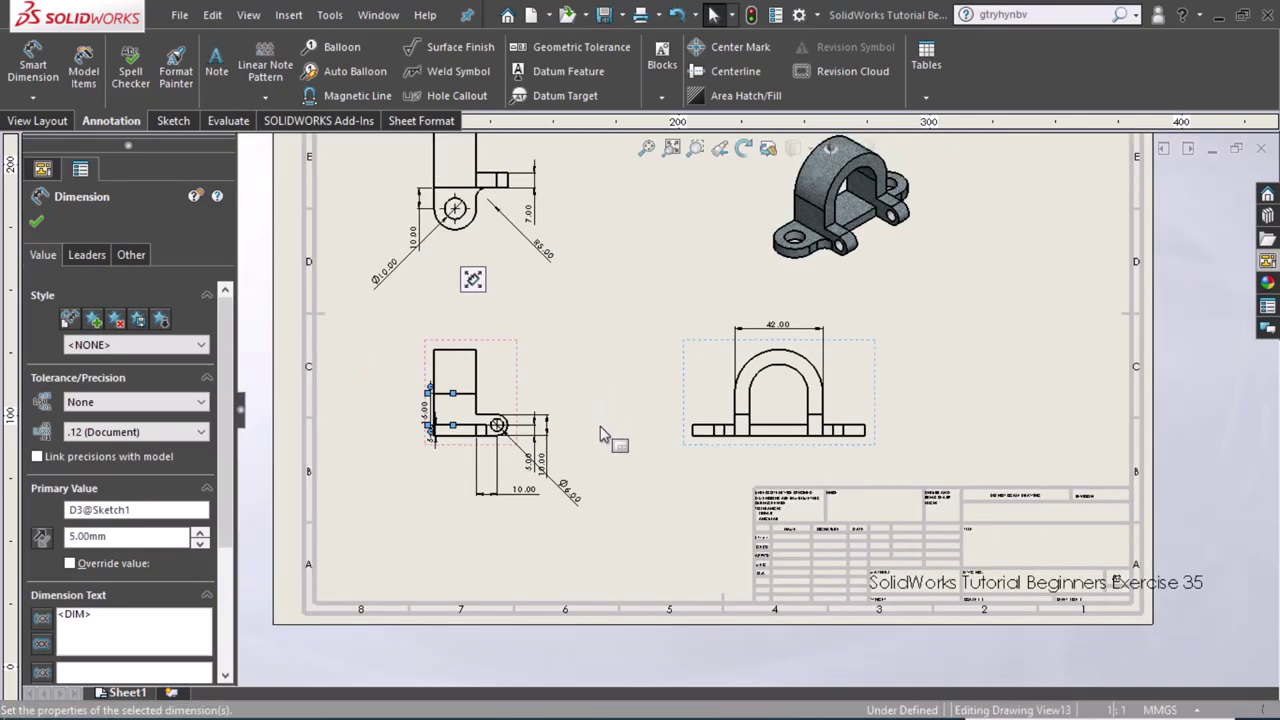
pyautogui.hotkey('ctrl', 'z')
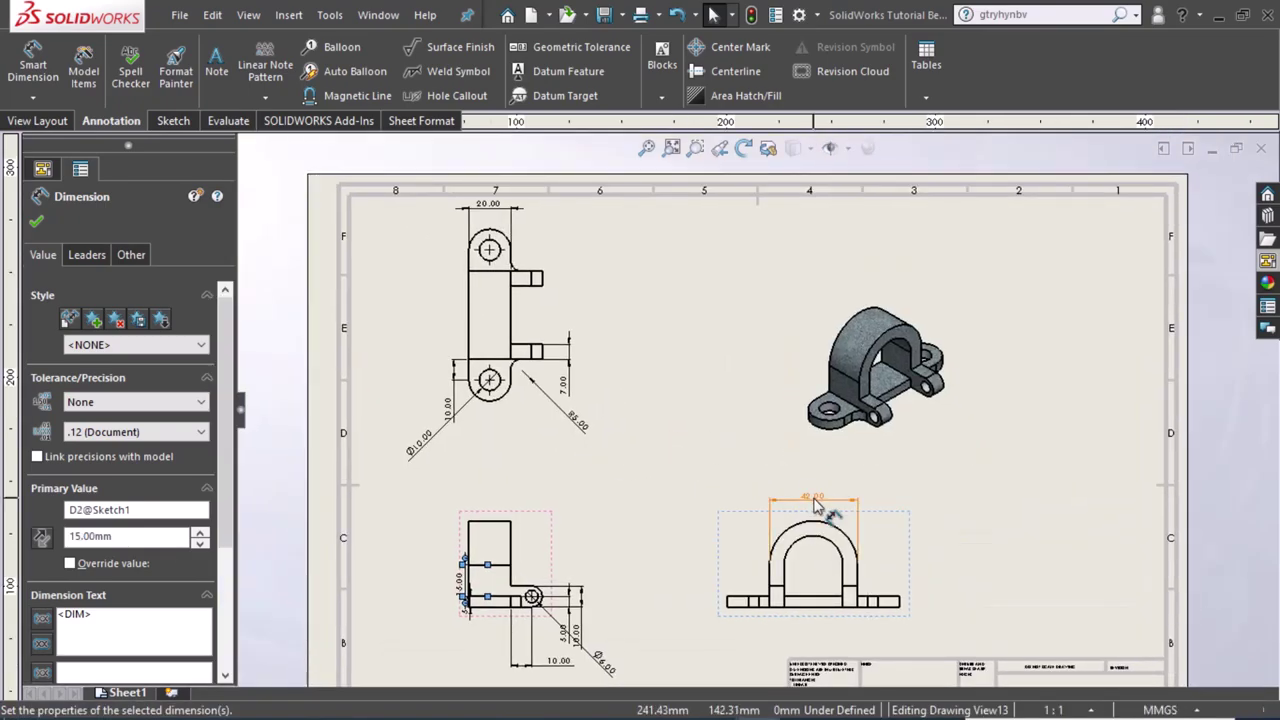
pyautogui.keyDown('shift'); pyautogui.moveTo(813, 497); pyautogui.dragTo(472, 315); pyautogui.keyUp('shift')
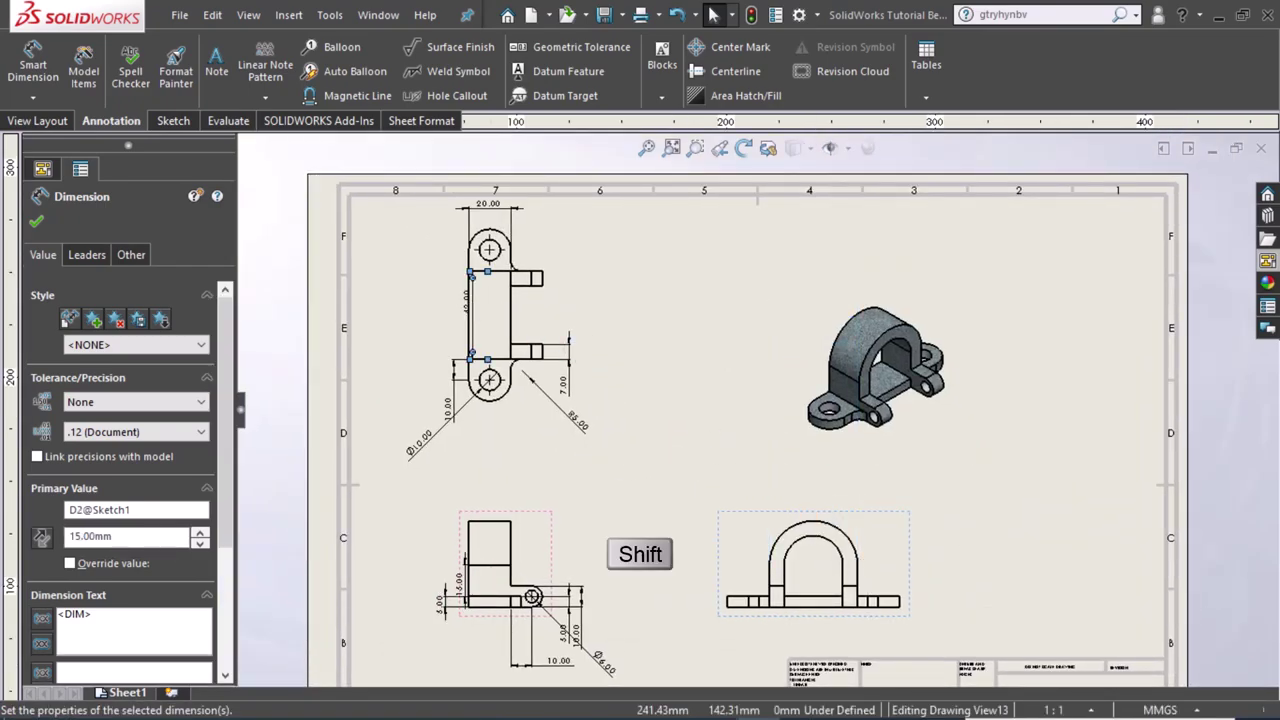
pyautogui.press('Escape')
# Delete the empty U-shaped view and set every dimension's precision to None.
pyautogui.click(760, 517)
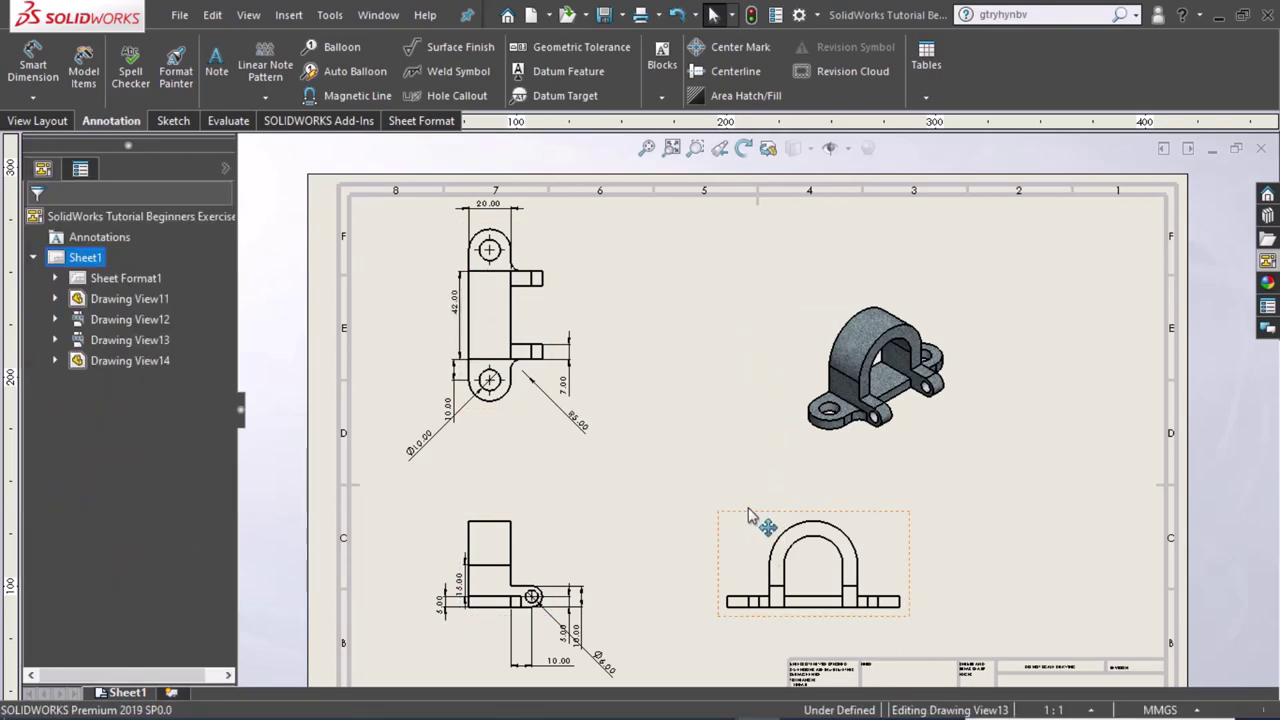
pyautogui.press('Delete')
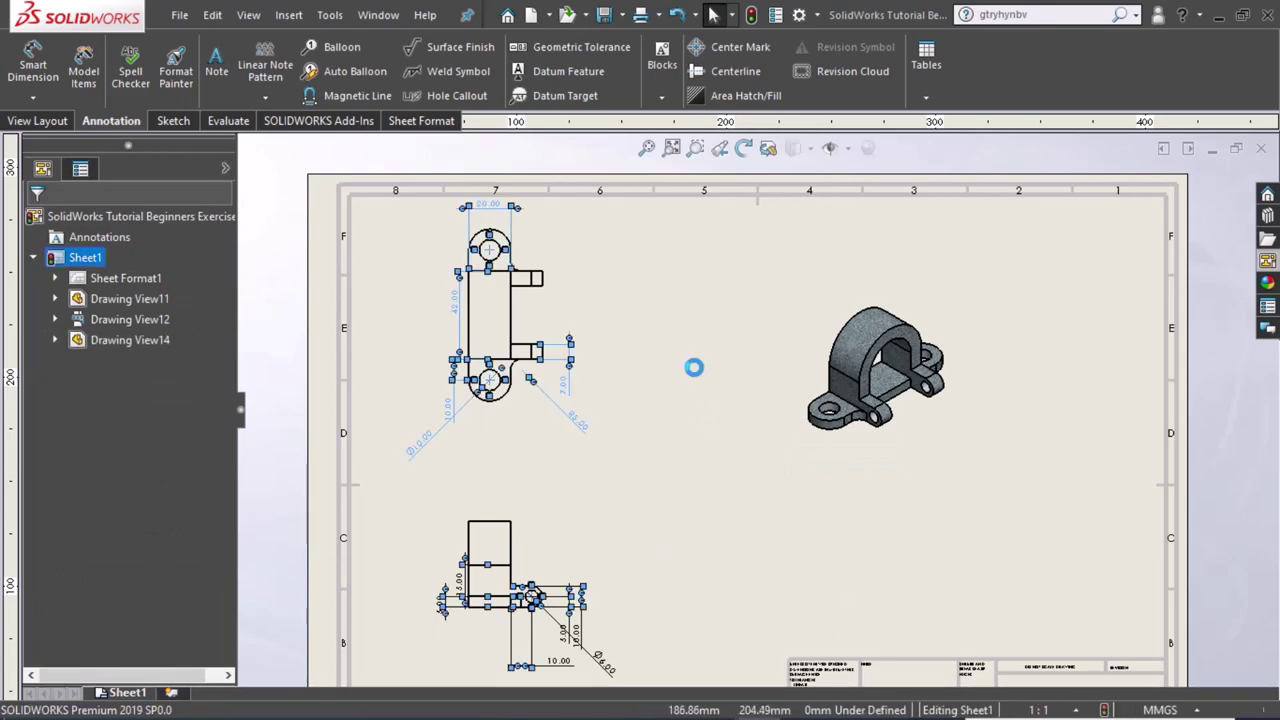
pyautogui.hotkey('ctrl', 'a')
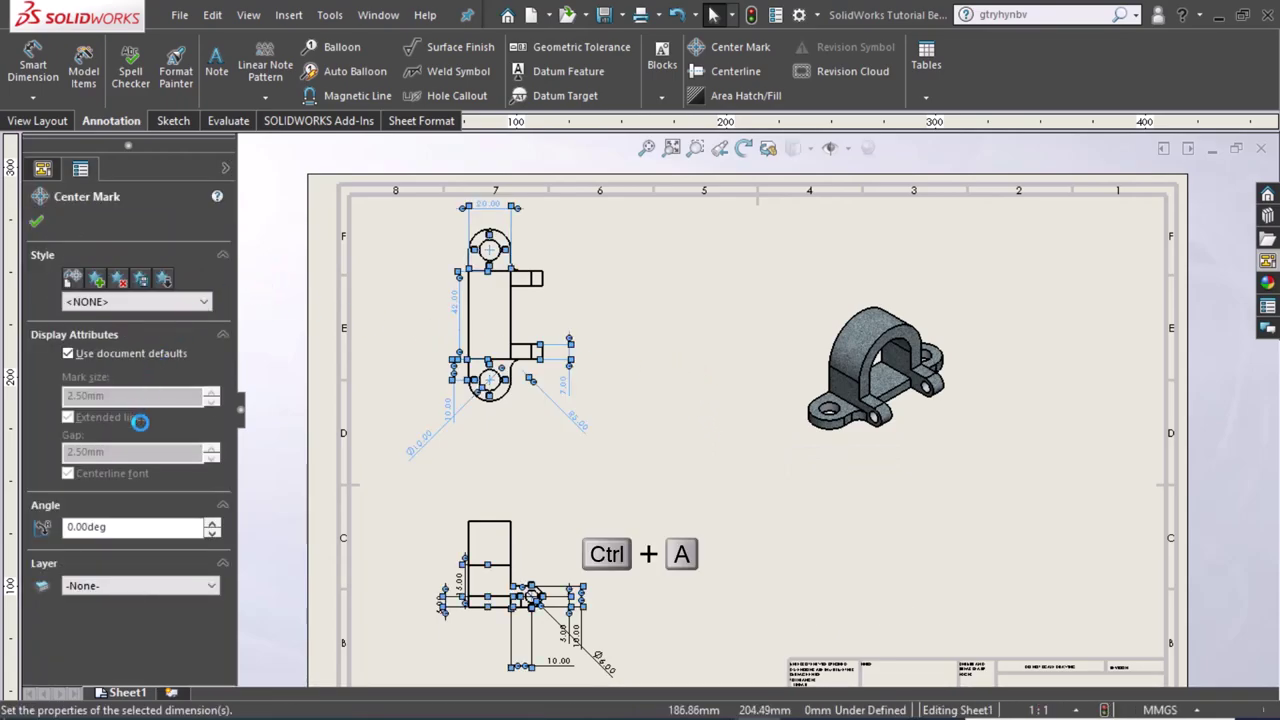
pyautogui.click(128, 431)
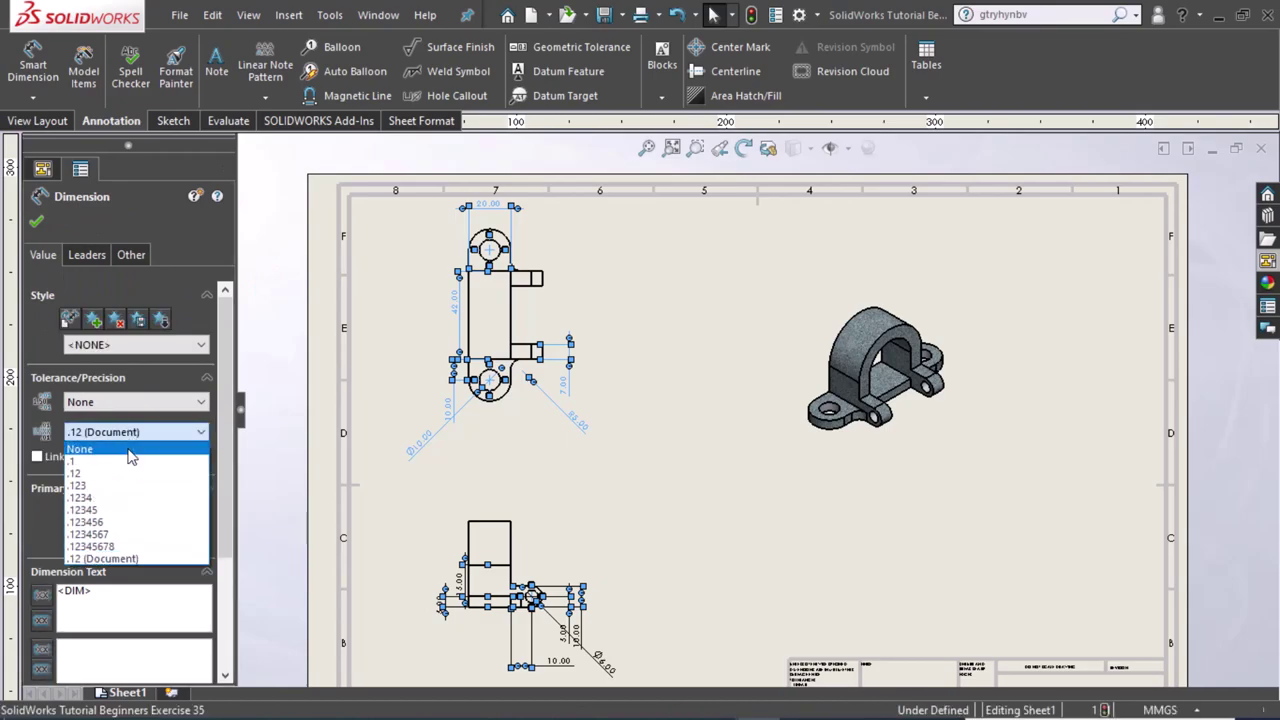
pyautogui.click(120, 446)
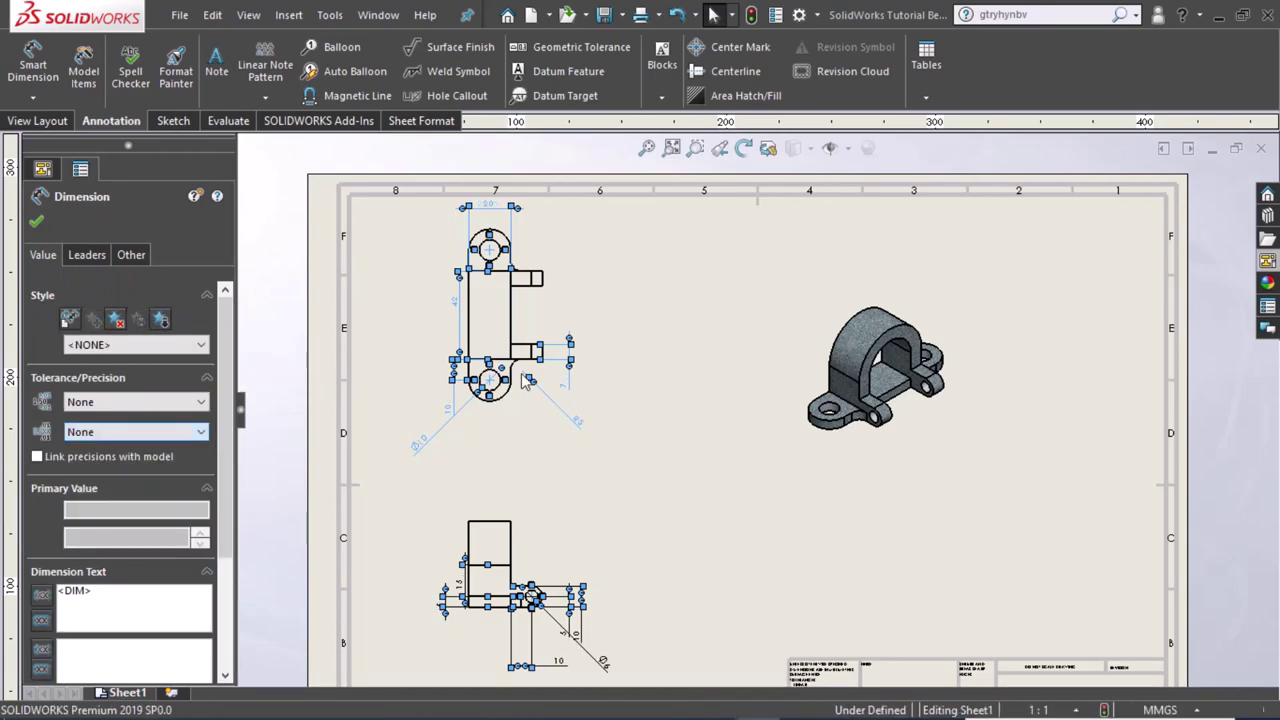
pyautogui.click(737, 487)
pyautogui.scroll(-1, 737, 487)
# Delete the redundant vertical 5 dimension and move both 10 dimensions closer to the part.
pyautogui.scroll(2, 677, 449)
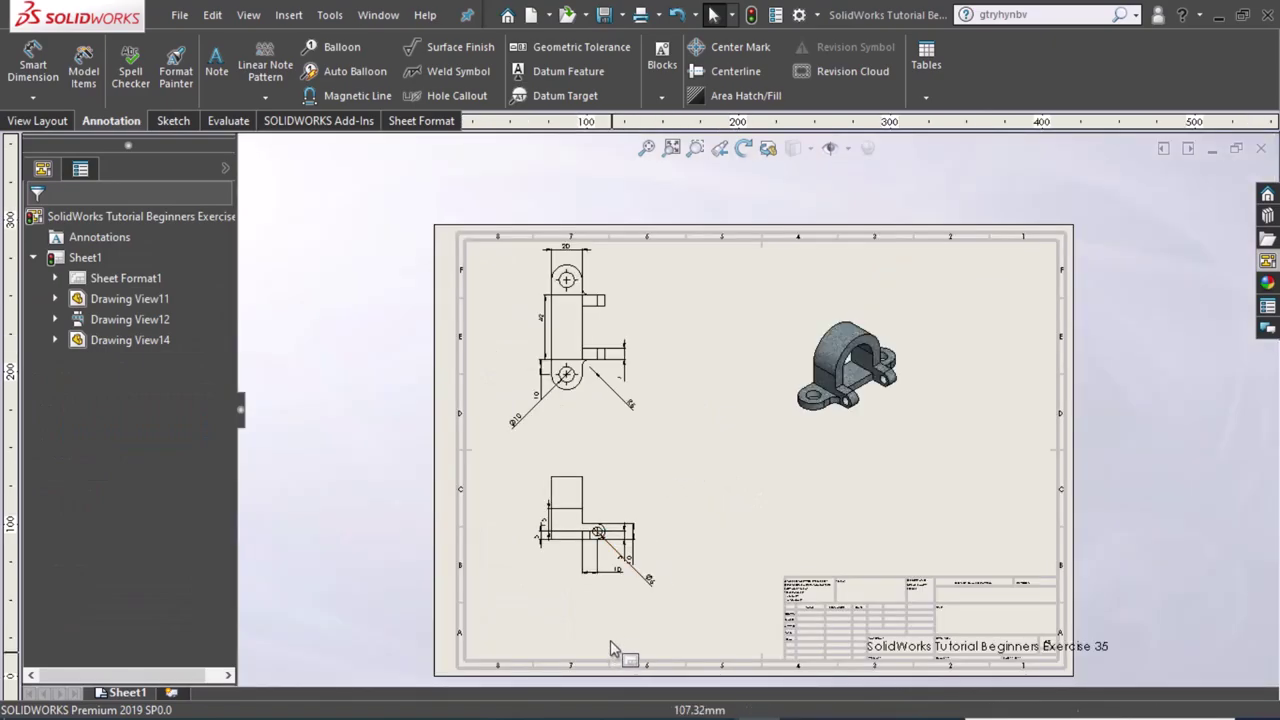
pyautogui.scroll(-3, 640, 583)
pyautogui.scroll(-1, 790, 287)
pyautogui.scroll(-1, 787, 289)
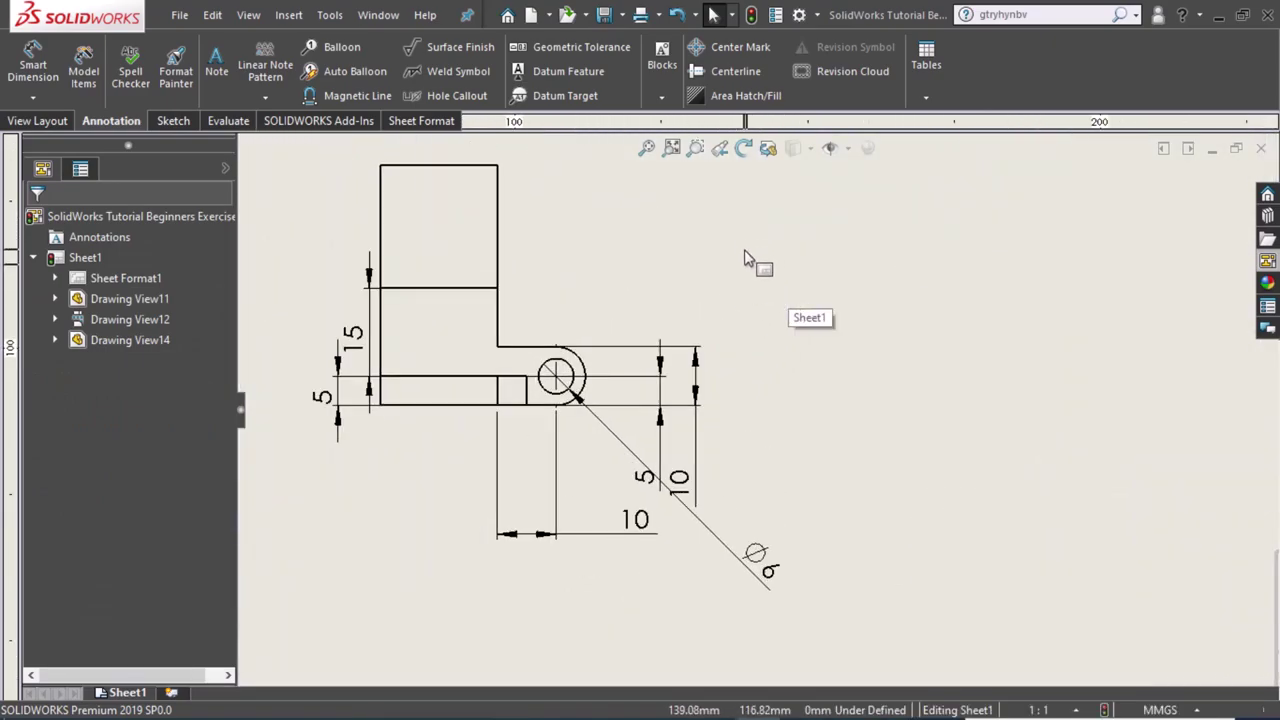
pyautogui.click(664, 382)
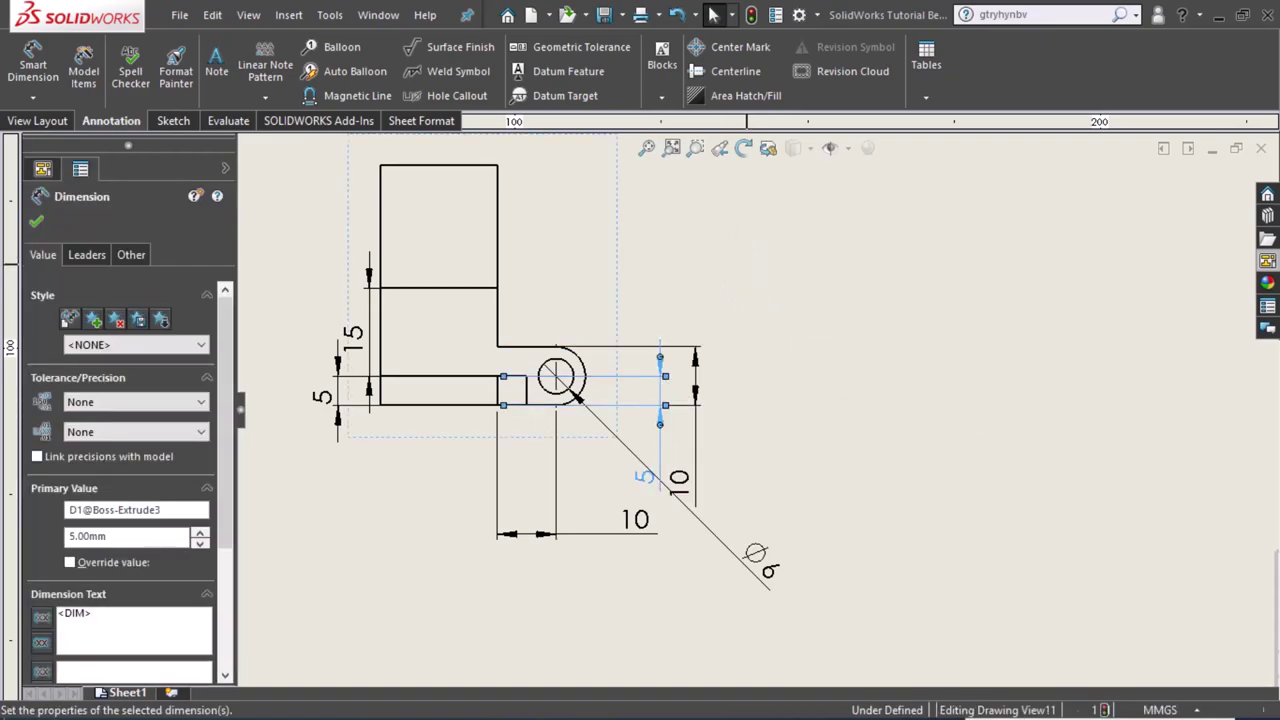
pyautogui.press('Delete')
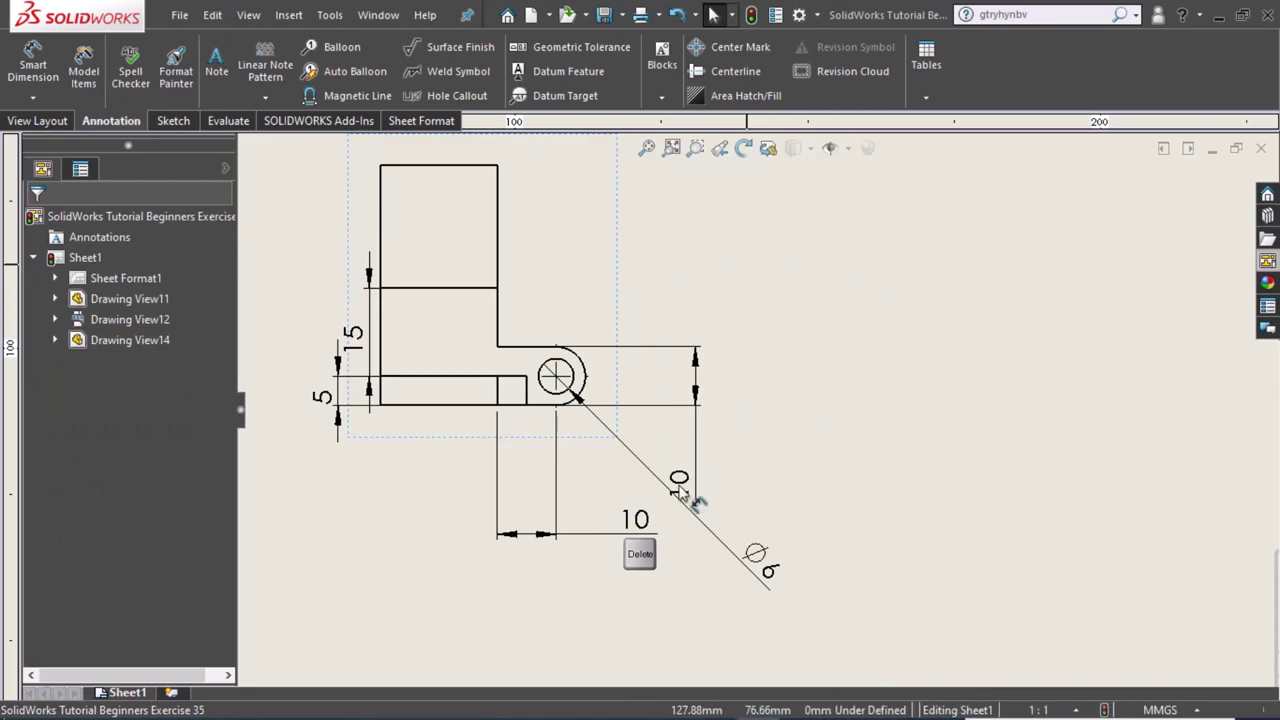
pyautogui.moveTo(681, 482)
pyautogui.mouseDown()
pyautogui.moveTo(661, 389)
pyautogui.moveTo(640, 380)
pyautogui.mouseUp()
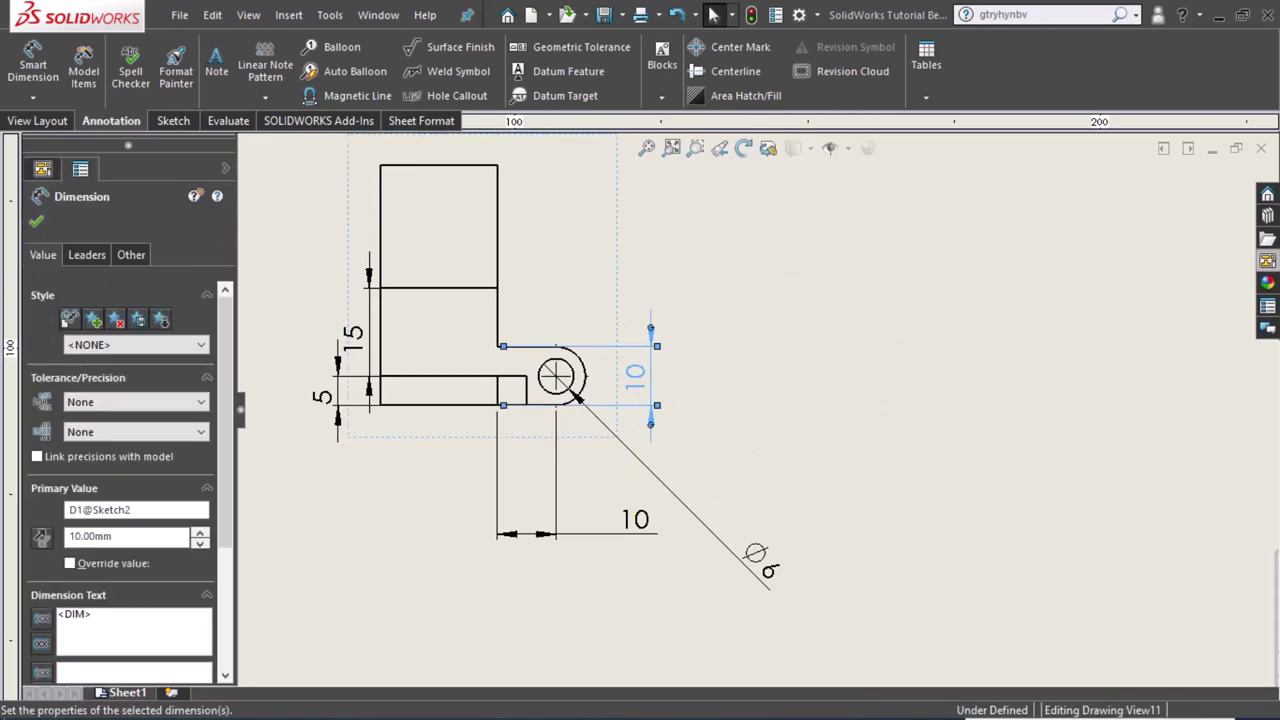
pyautogui.moveTo(546, 516); pyautogui.dragTo(527, 516)
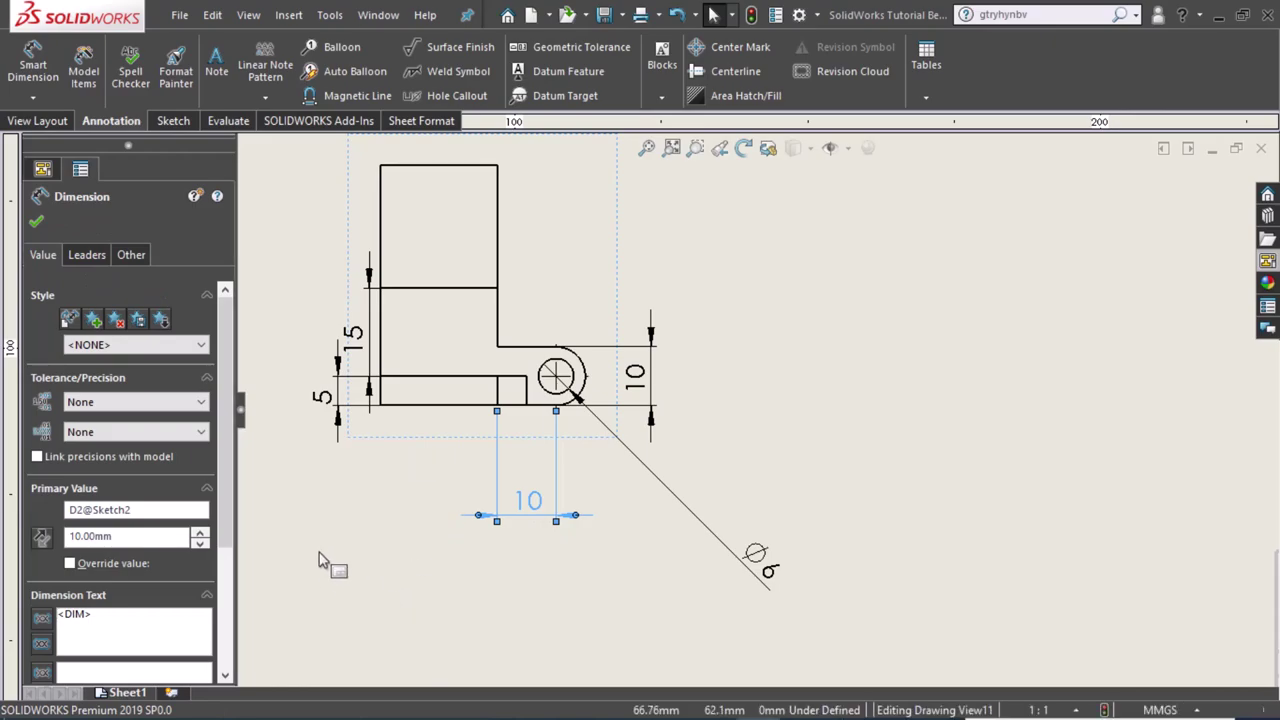
# Shift the 5 and 15 dimensions left and move the ⌀6 callout beside the hole.
pyautogui.moveTo(325, 400); pyautogui.dragTo(340, 397)
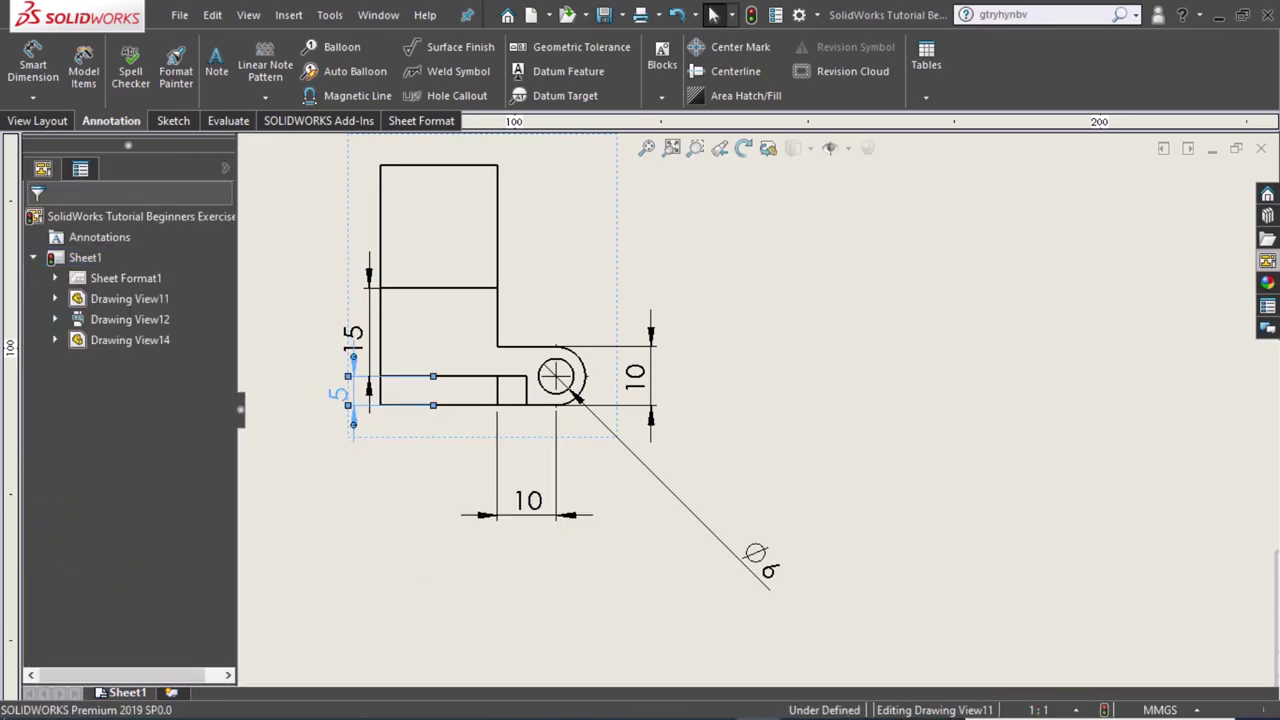
pyautogui.click(353, 335)
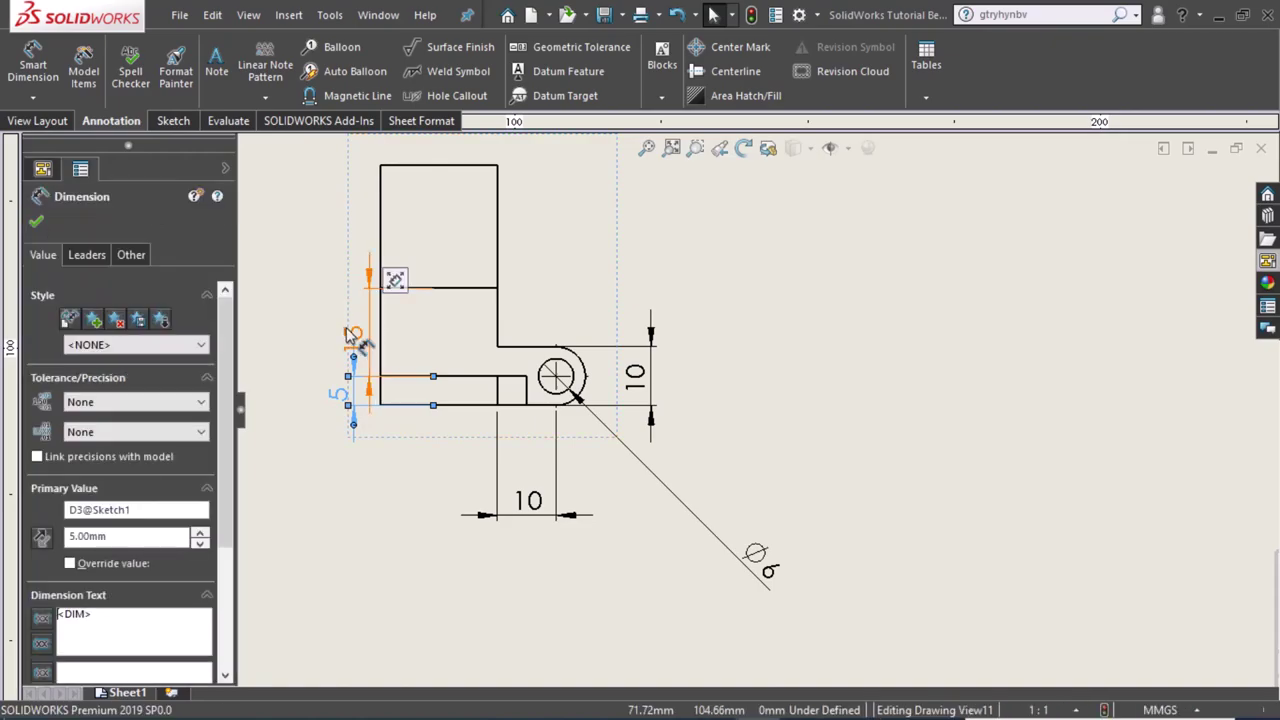
pyautogui.moveTo(283, 352); pyautogui.dragTo(284, 330)
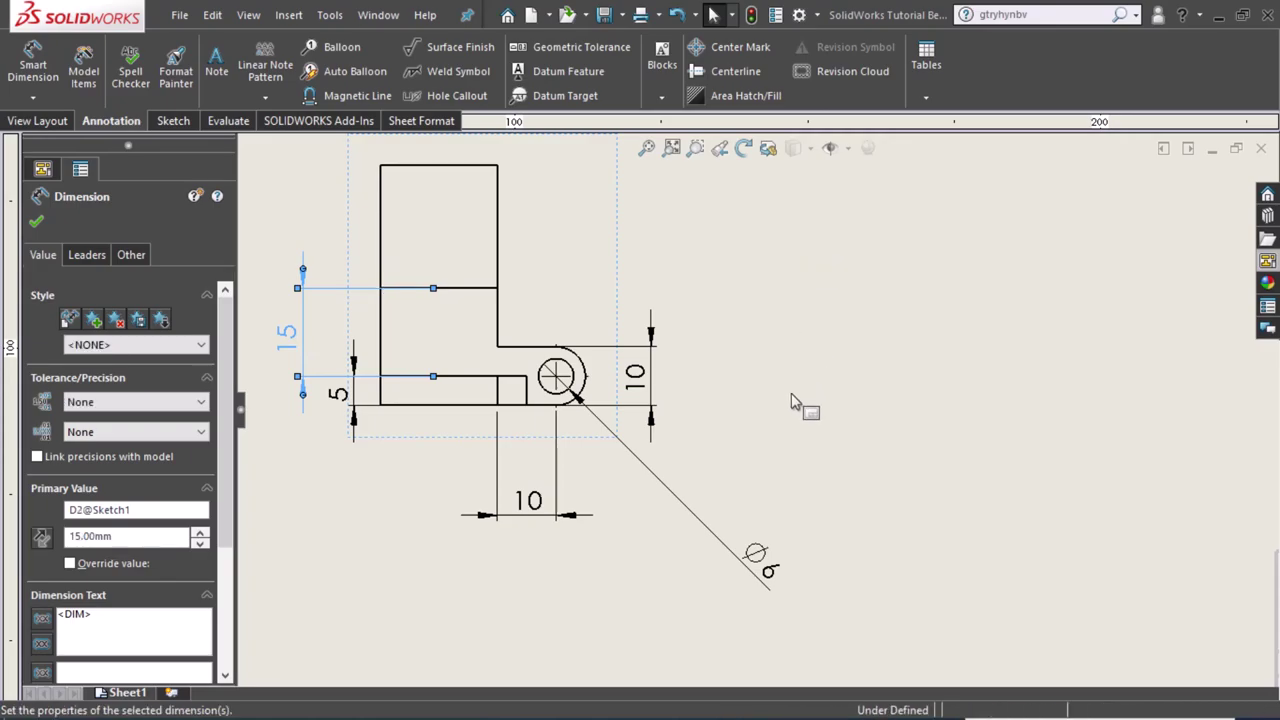
pyautogui.click(770, 575)
pyautogui.moveTo(617, 271); pyautogui.dragTo(611, 281)
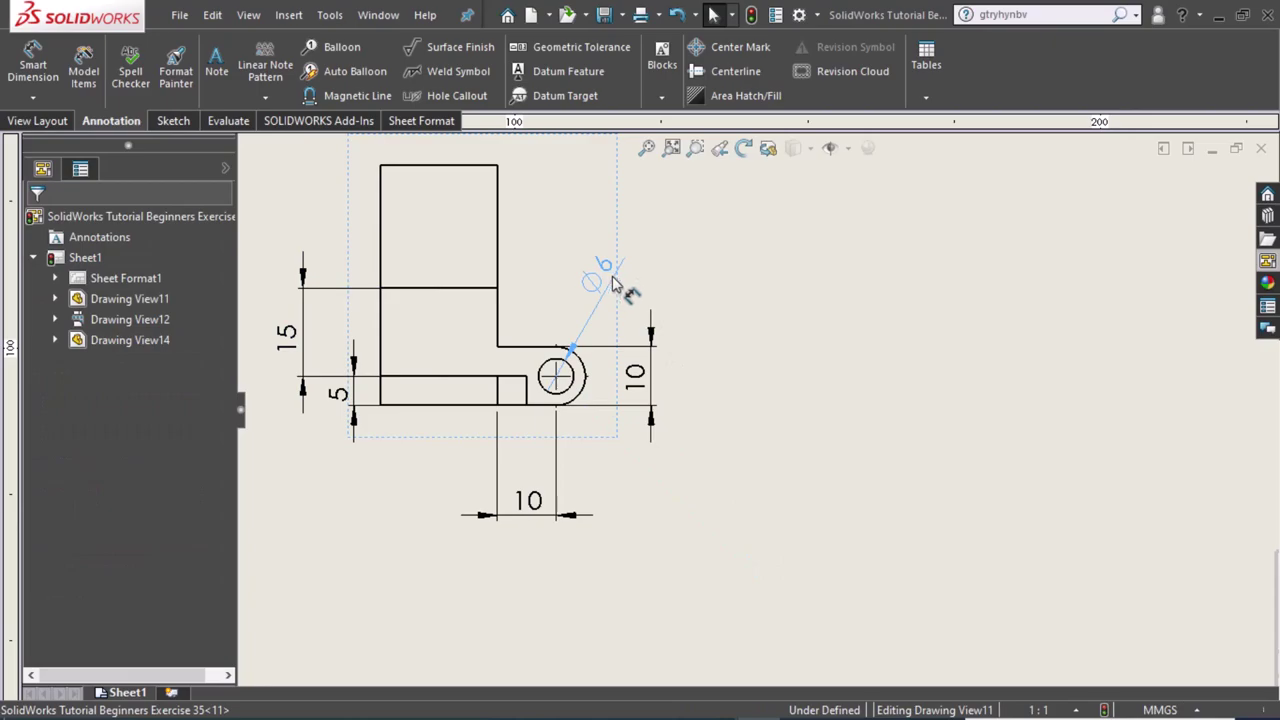
# Change the ⌀6 leader style and turn on Break Lines for the vertical 10 dimension.
pyautogui.moveTo(617, 287); pyautogui.dragTo(617, 287)
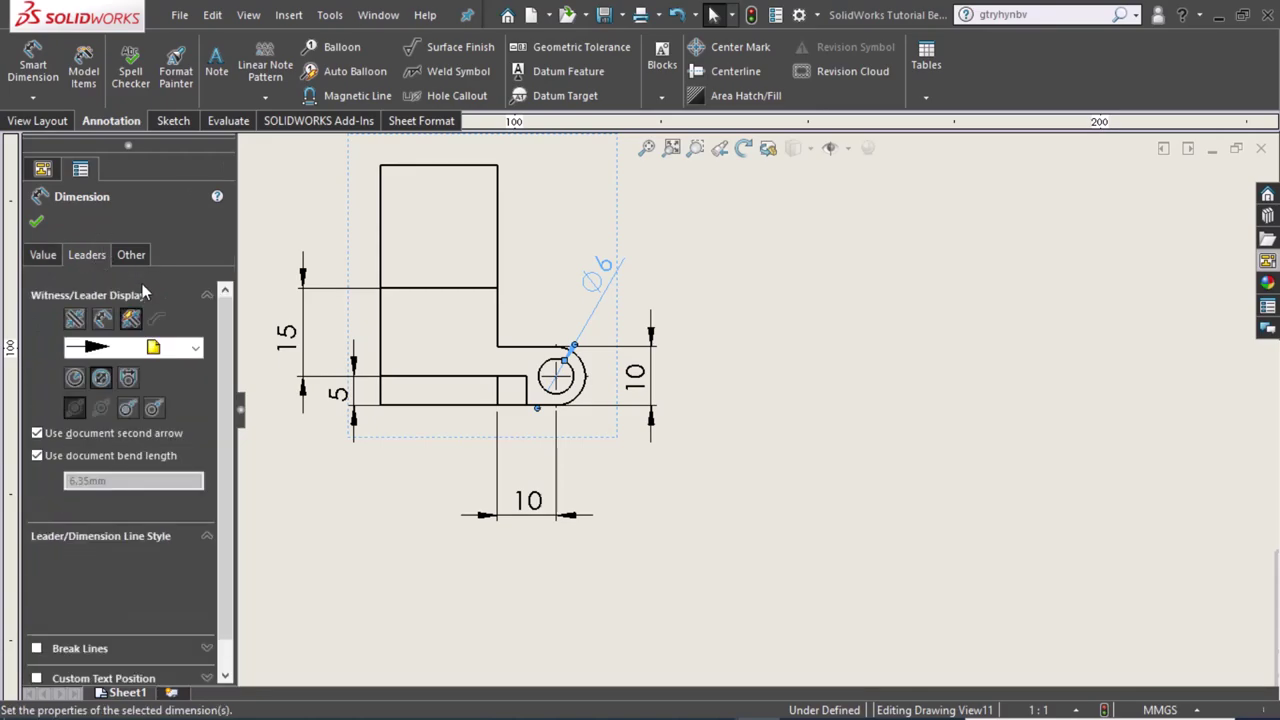
pyautogui.click(153, 409)
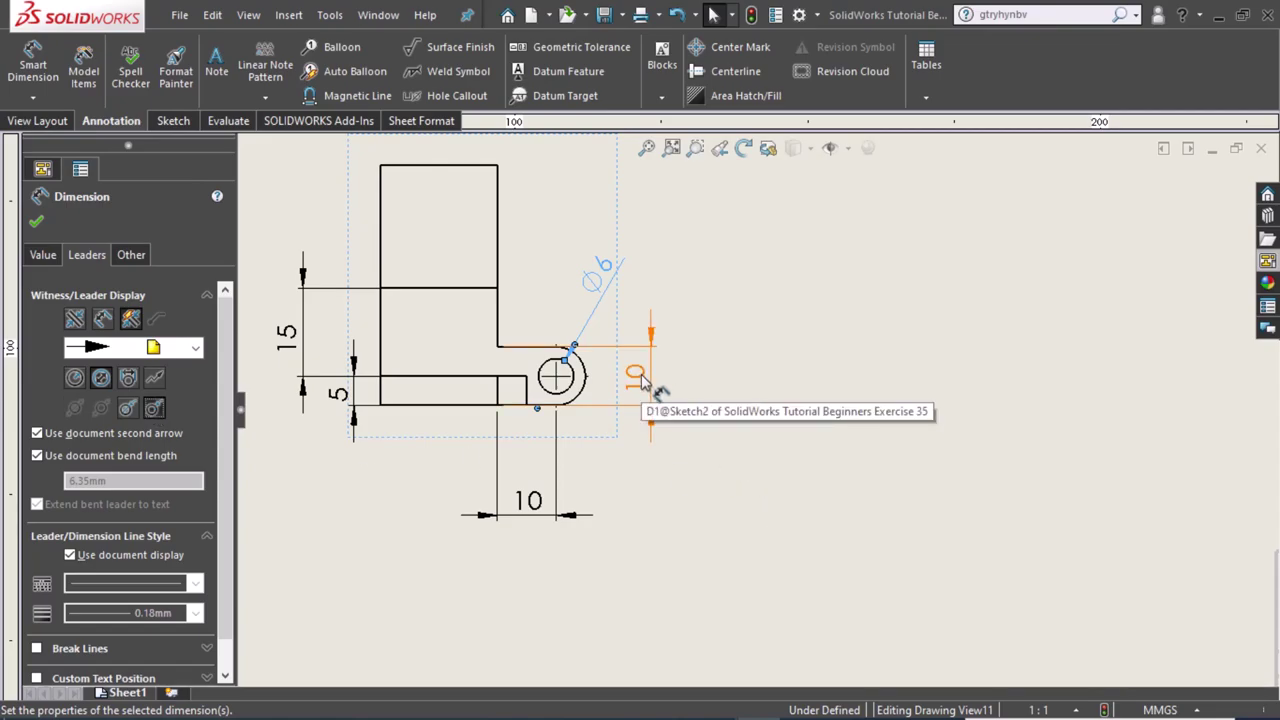
pyautogui.click(639, 377)
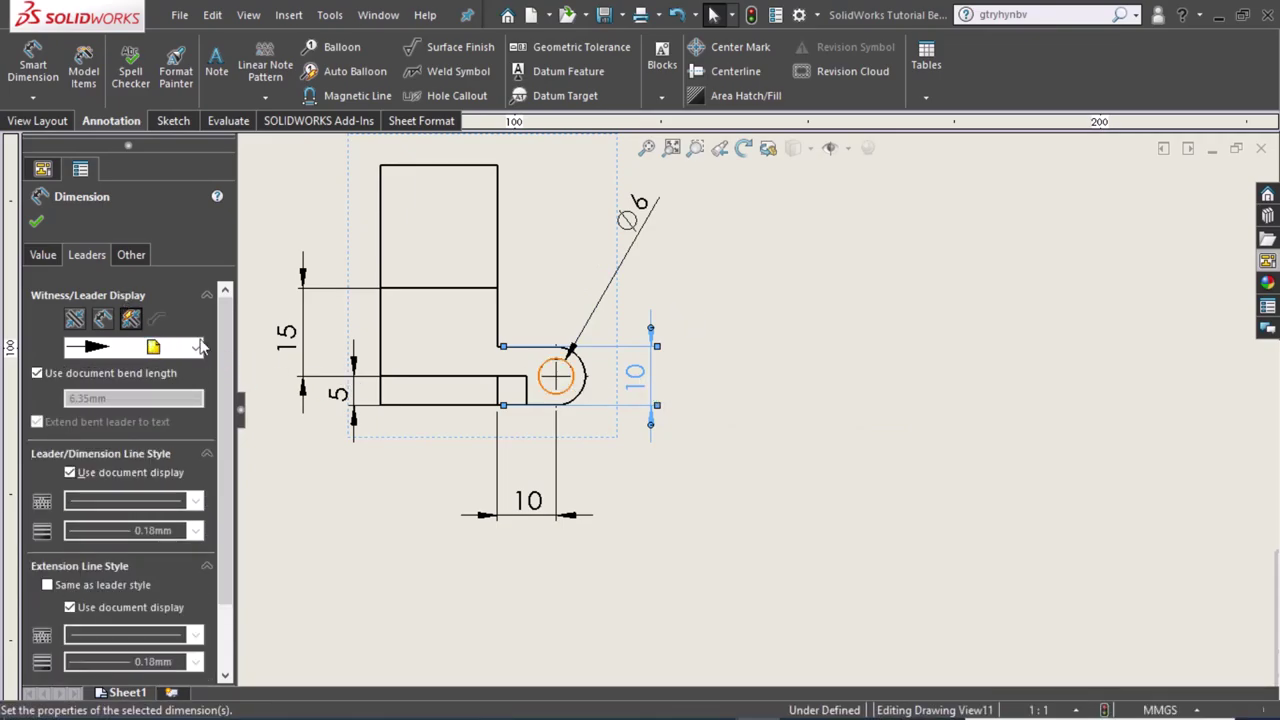
pyautogui.moveTo(229, 386); pyautogui.dragTo(230, 473)
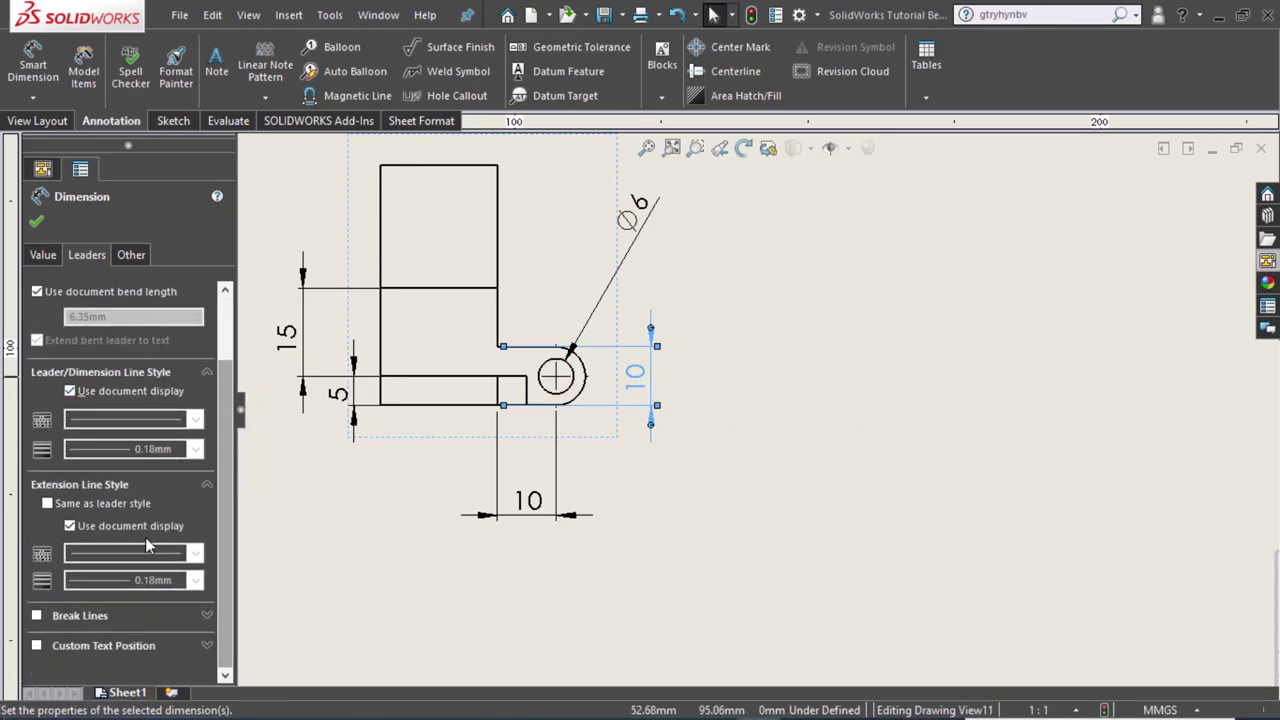
pyautogui.click(91, 606)
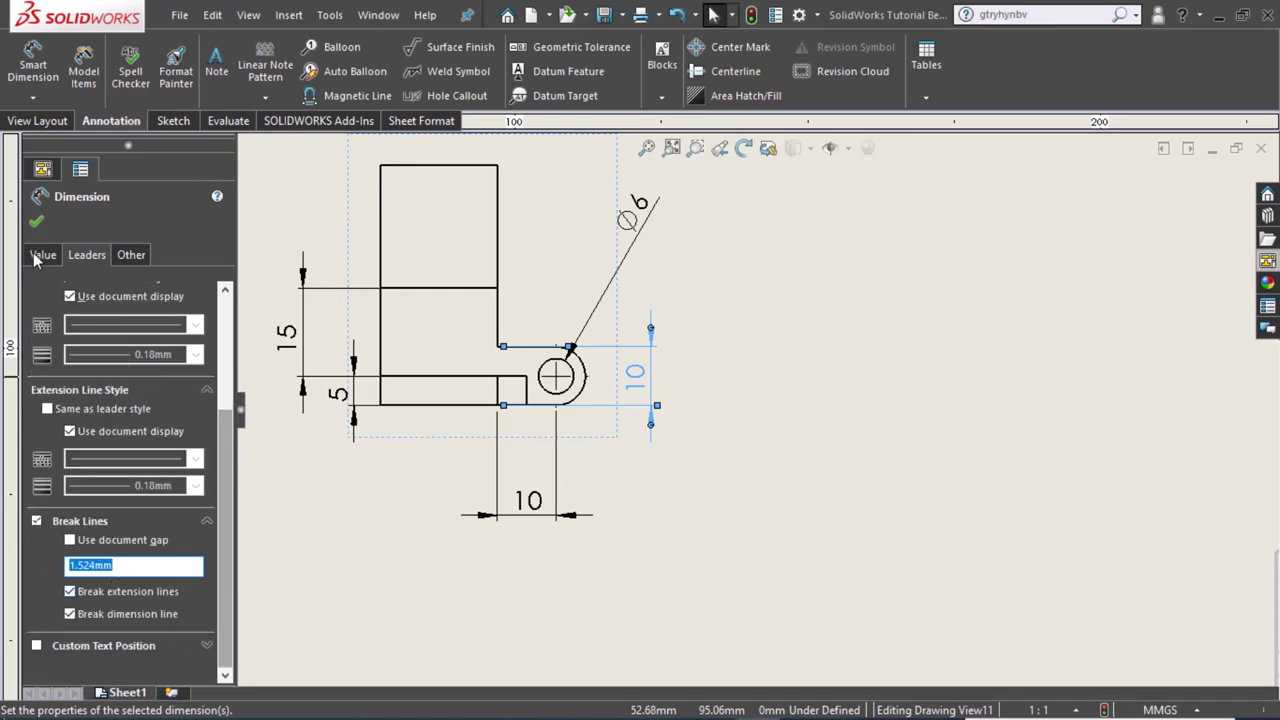
pyautogui.click(36, 221)
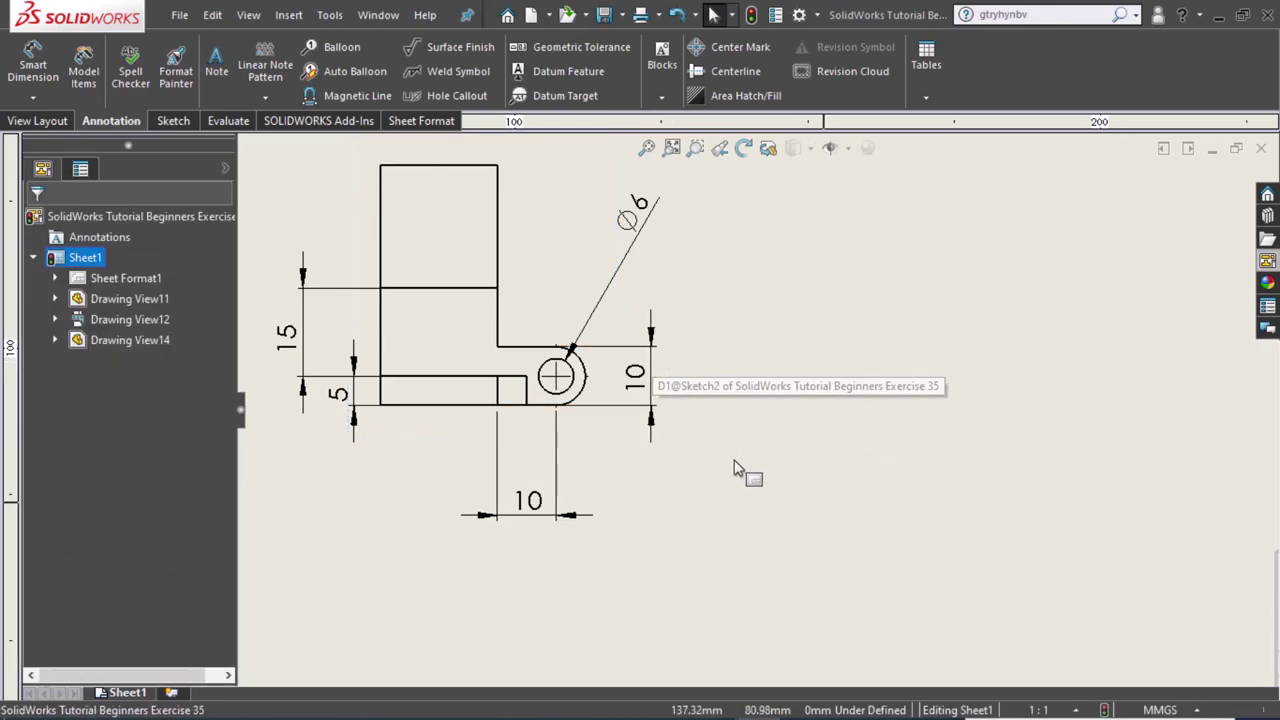
# Move the ⌀6 callout closer to its hole and zoom in on the top view.
pyautogui.moveTo(626, 228); pyautogui.dragTo(621, 309)
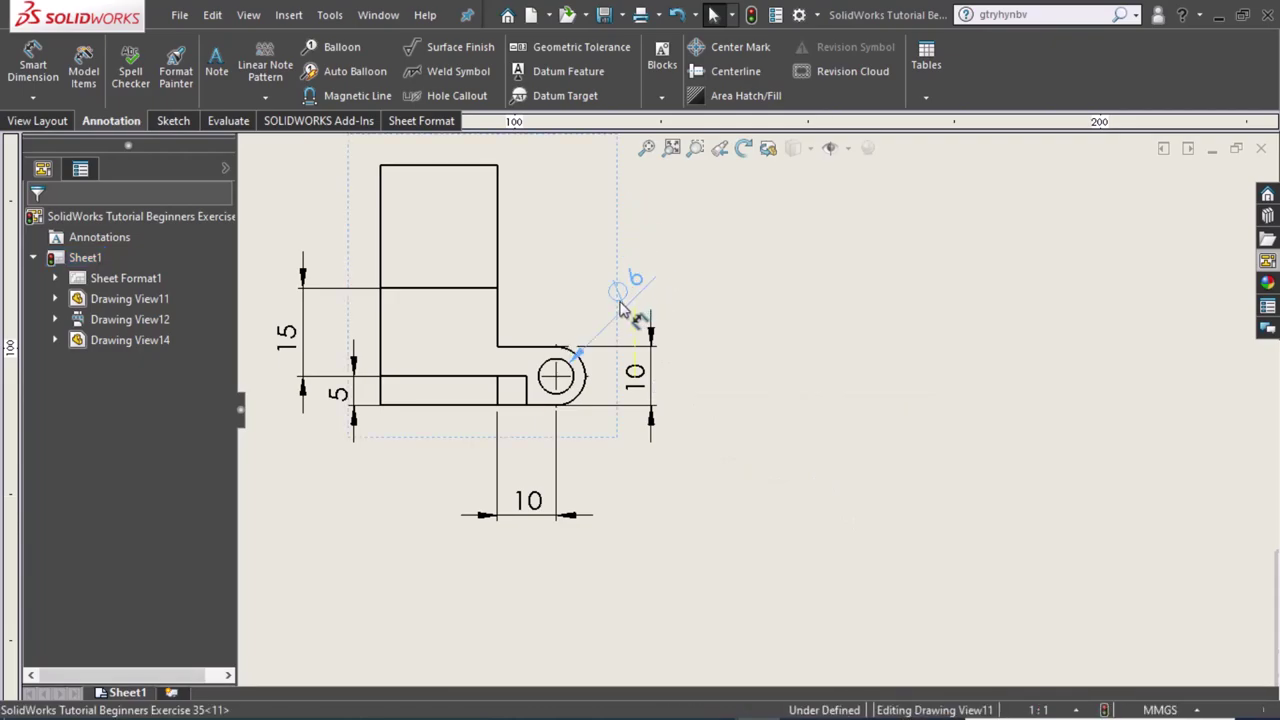
pyautogui.click(620, 308)
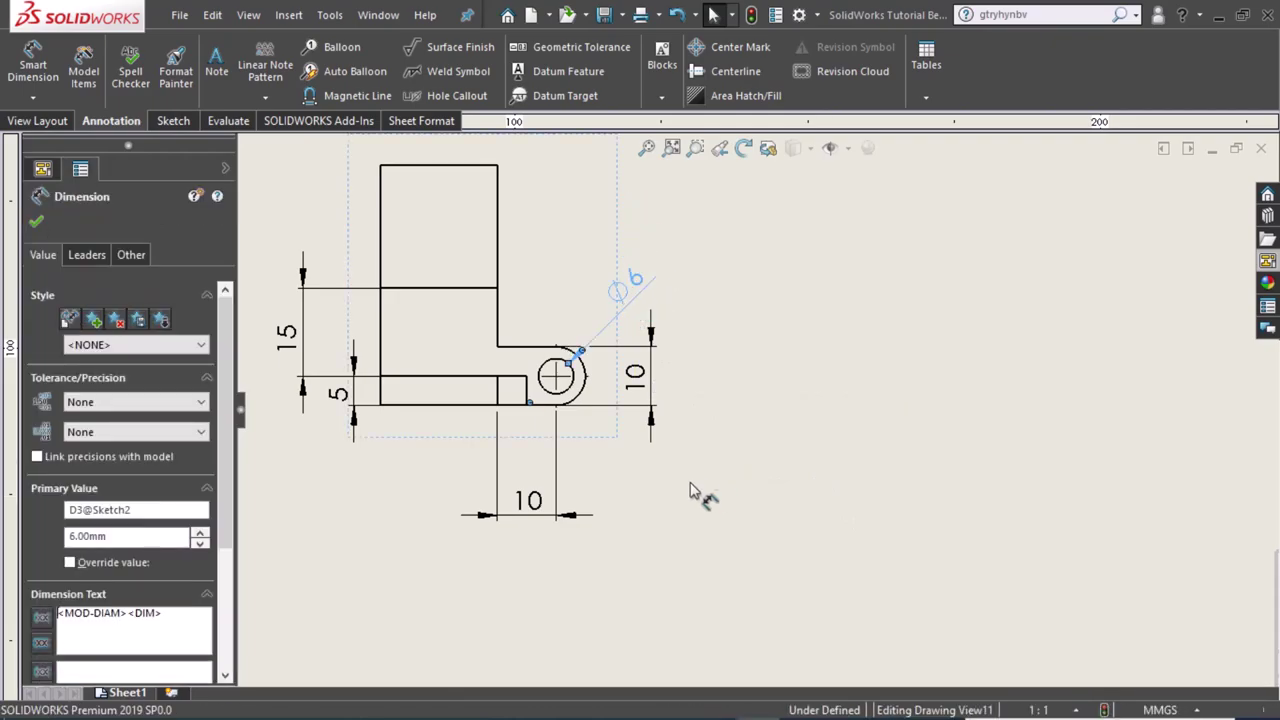
pyautogui.click(660, 525)
pyautogui.scroll(-1, 663, 530)
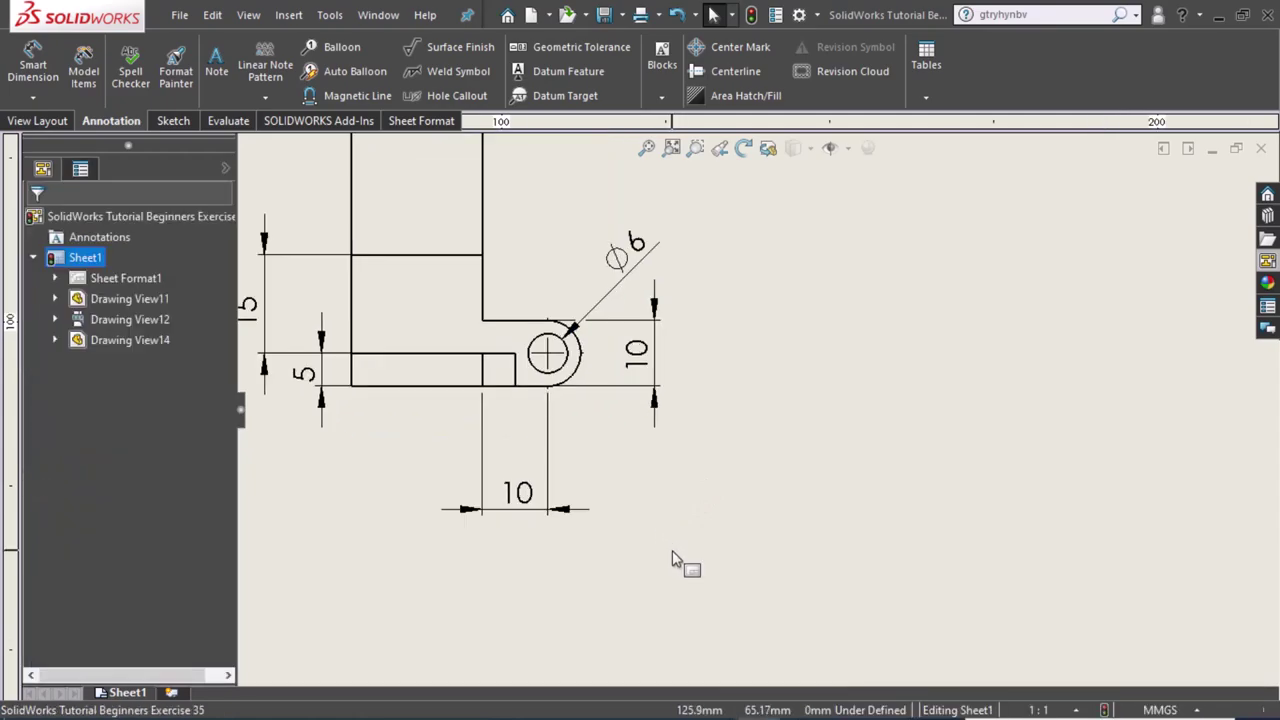
pyautogui.scroll(1, 672, 560)
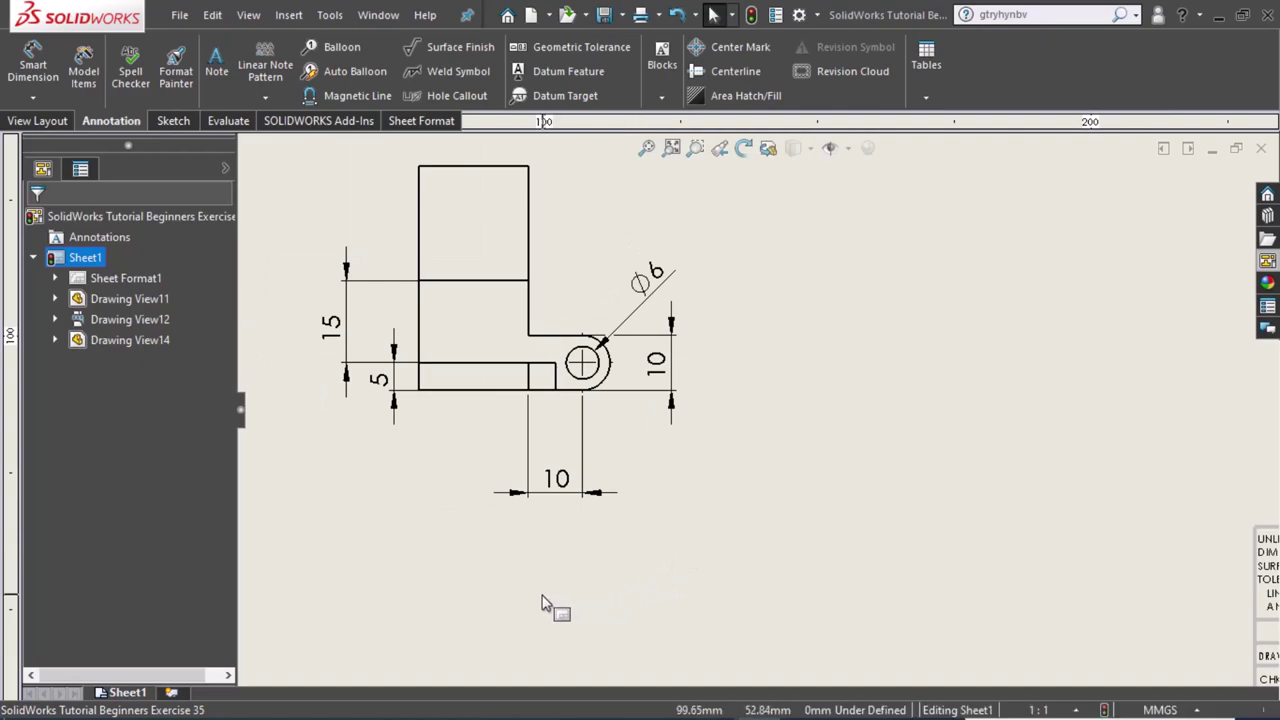
pyautogui.scroll(1, 520, 615)
pyautogui.scroll(1, 520, 615)
pyautogui.scroll(-1, 660, 415)
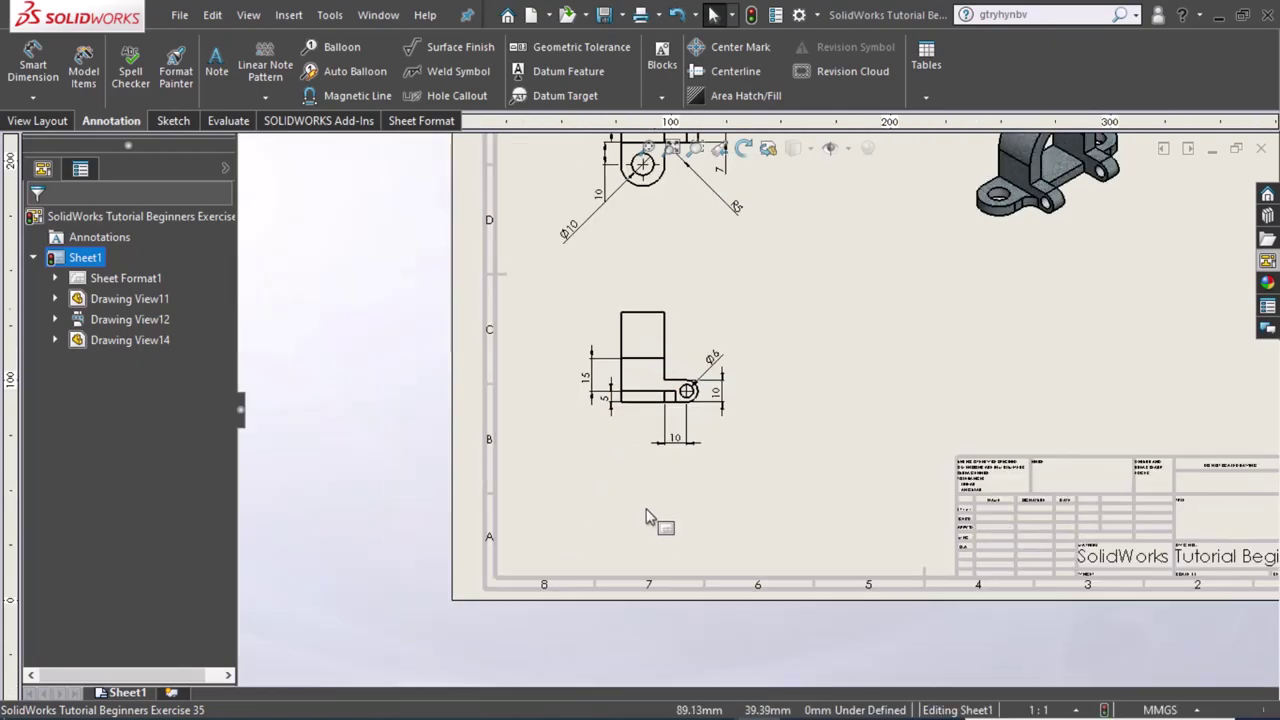
pyautogui.scroll(1, 785, 275)
pyautogui.scroll(-1, 780, 240)
pyautogui.scroll(-1, 786, 191)
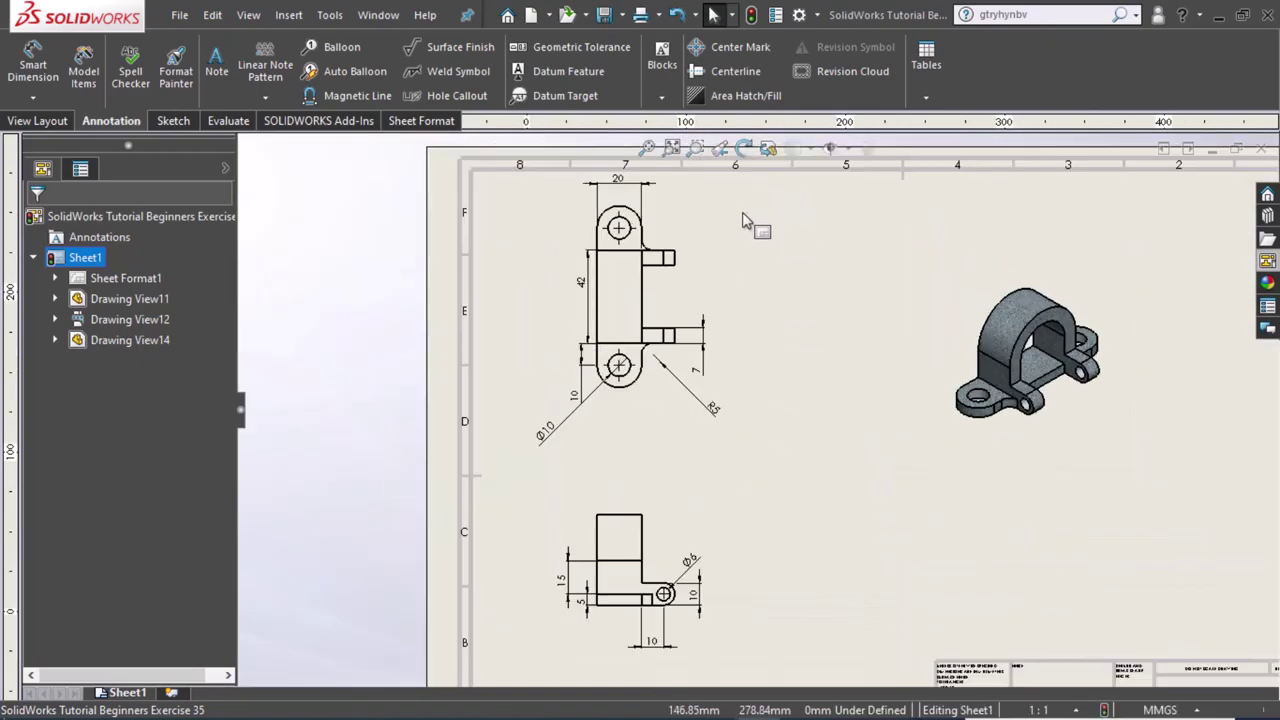
pyautogui.scroll(-1, 765, 367)
pyautogui.scroll(-1, 757, 405)
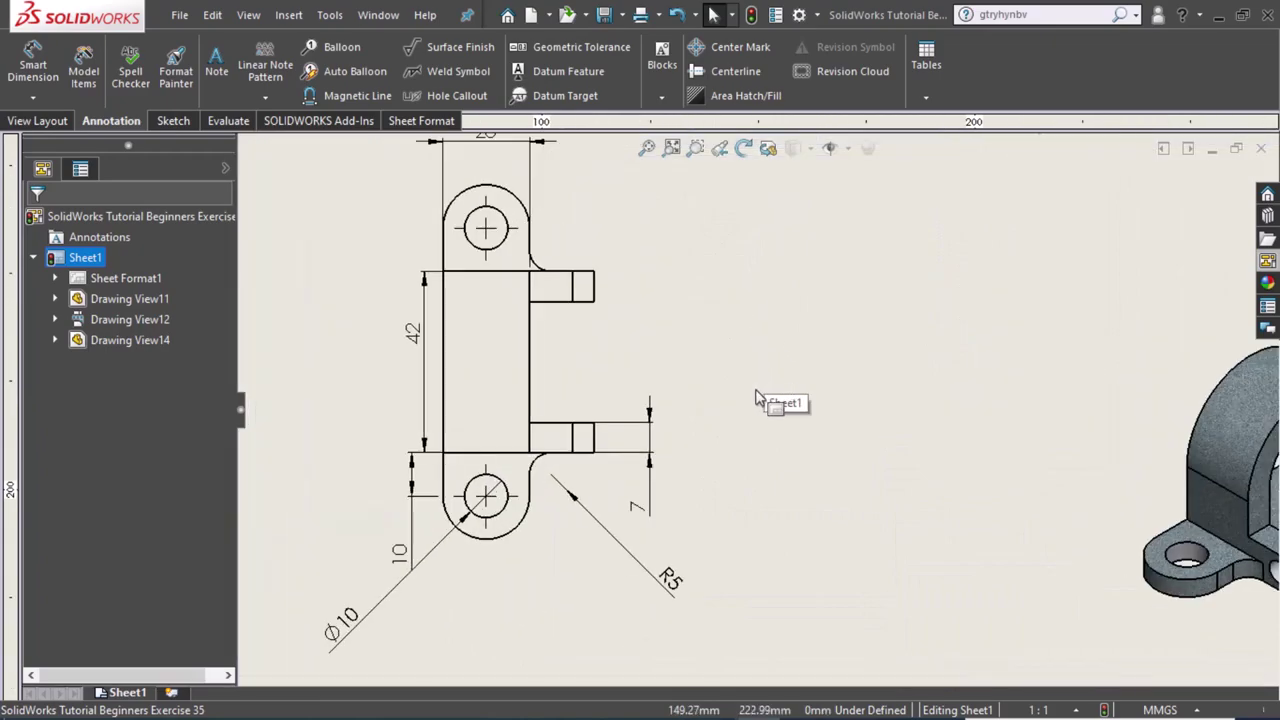
pyautogui.scroll(1, 757, 410)
pyautogui.scroll(-1, 705, 615)
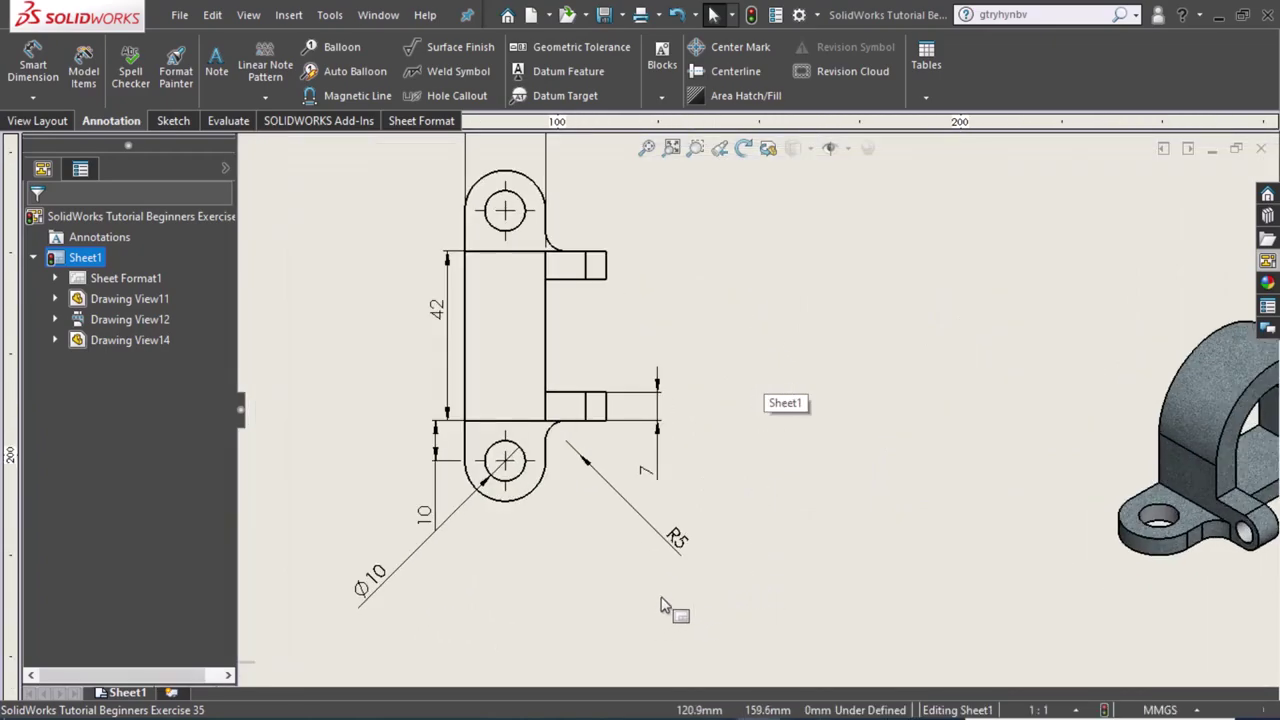
# Pull R5 nearer the lug, align 42 with the 10 dimension, and move Ø10 beside the bottom hole.
pyautogui.click(622, 488)
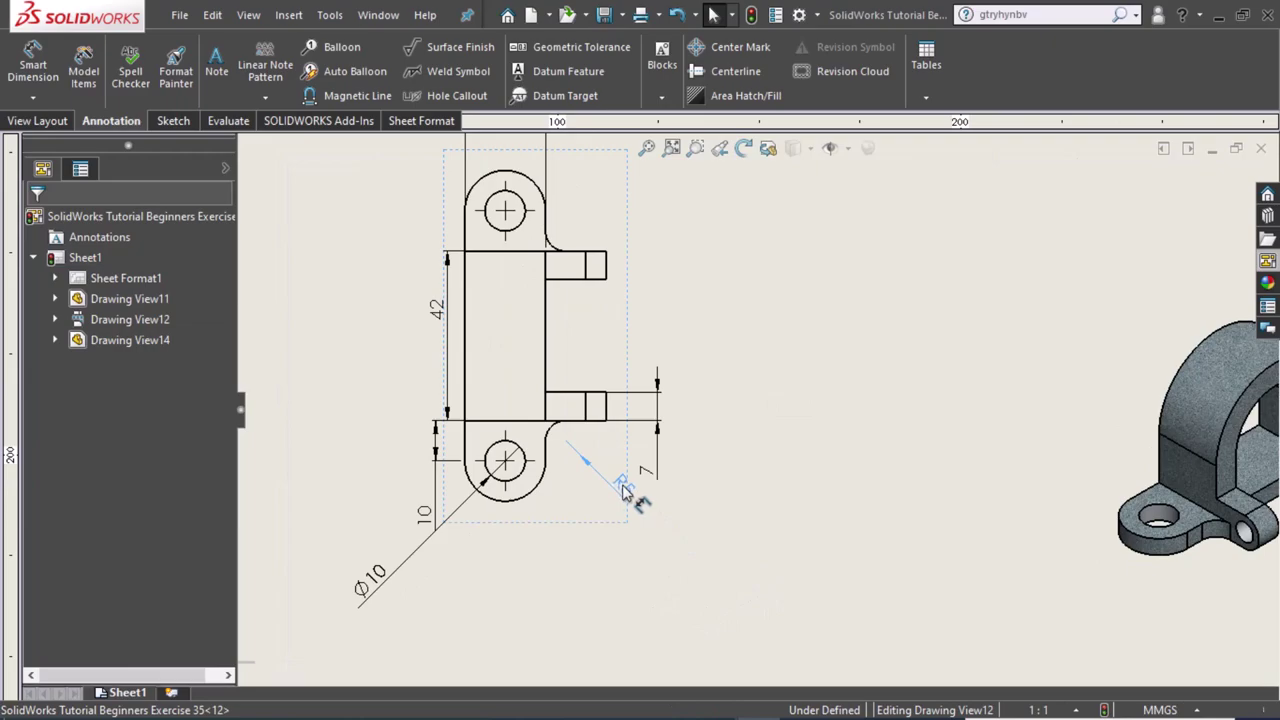
pyautogui.click(622, 488)
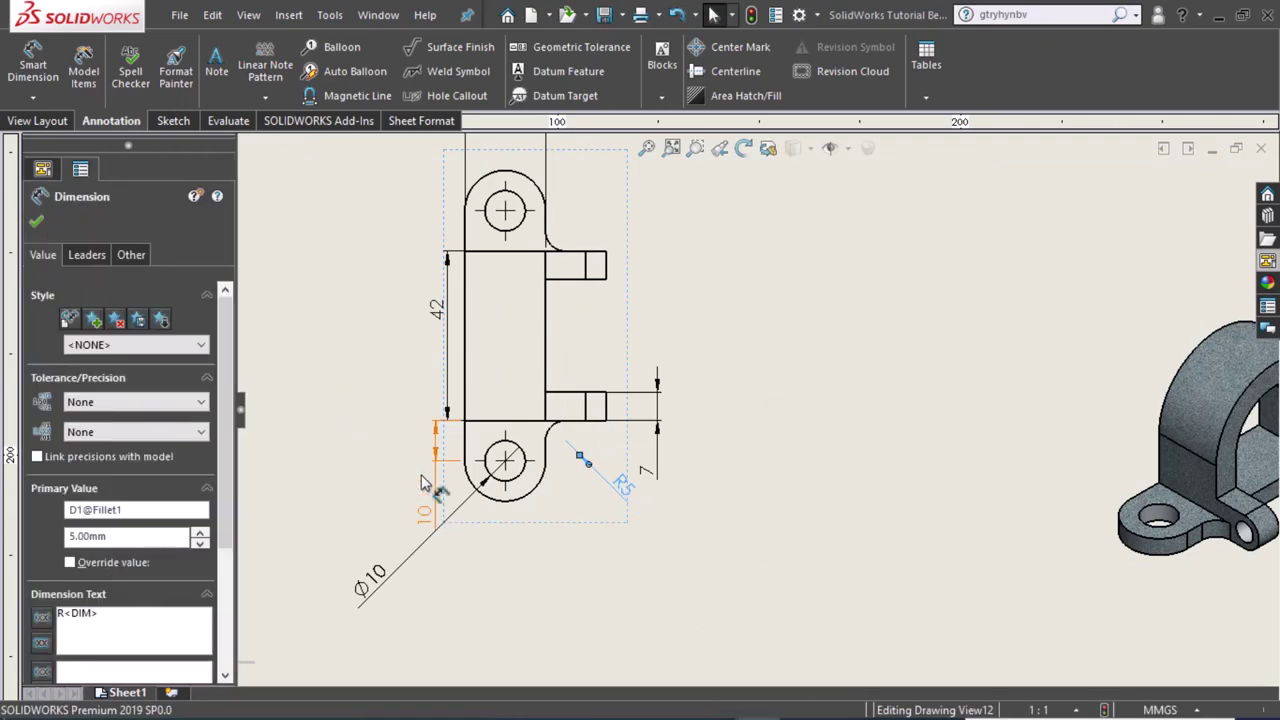
pyautogui.click(420, 437)
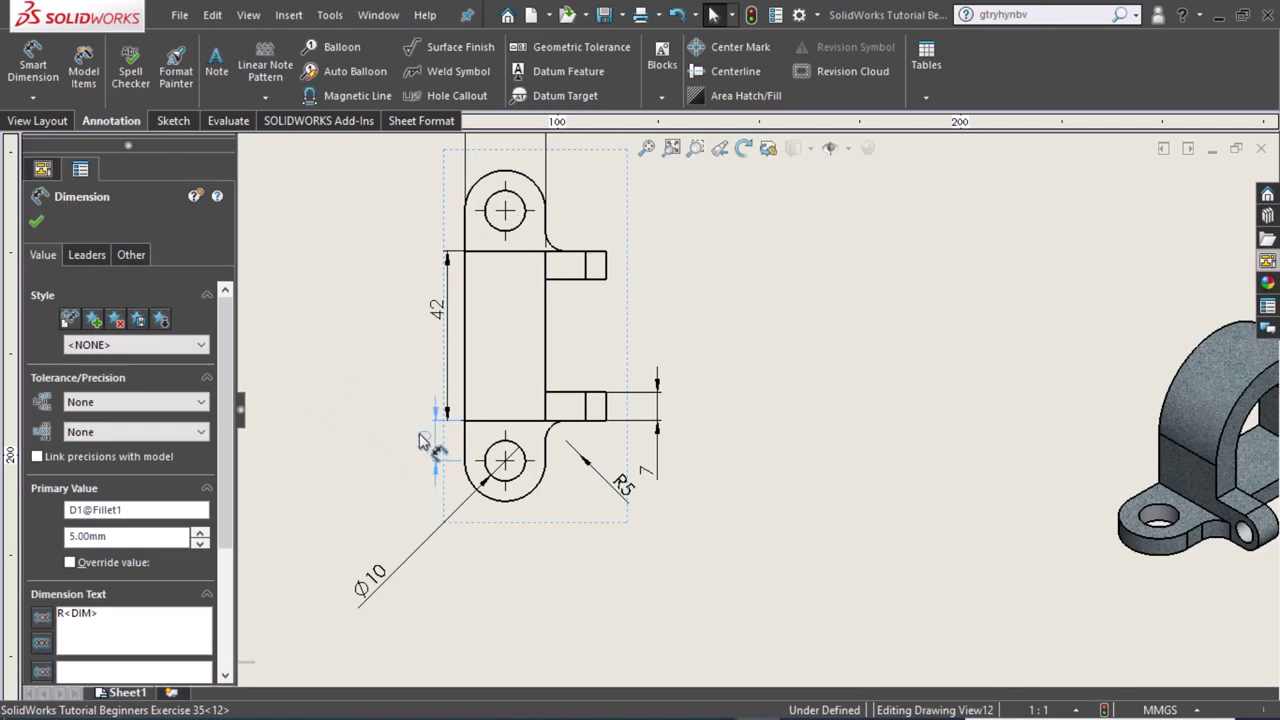
pyautogui.click(419, 433)
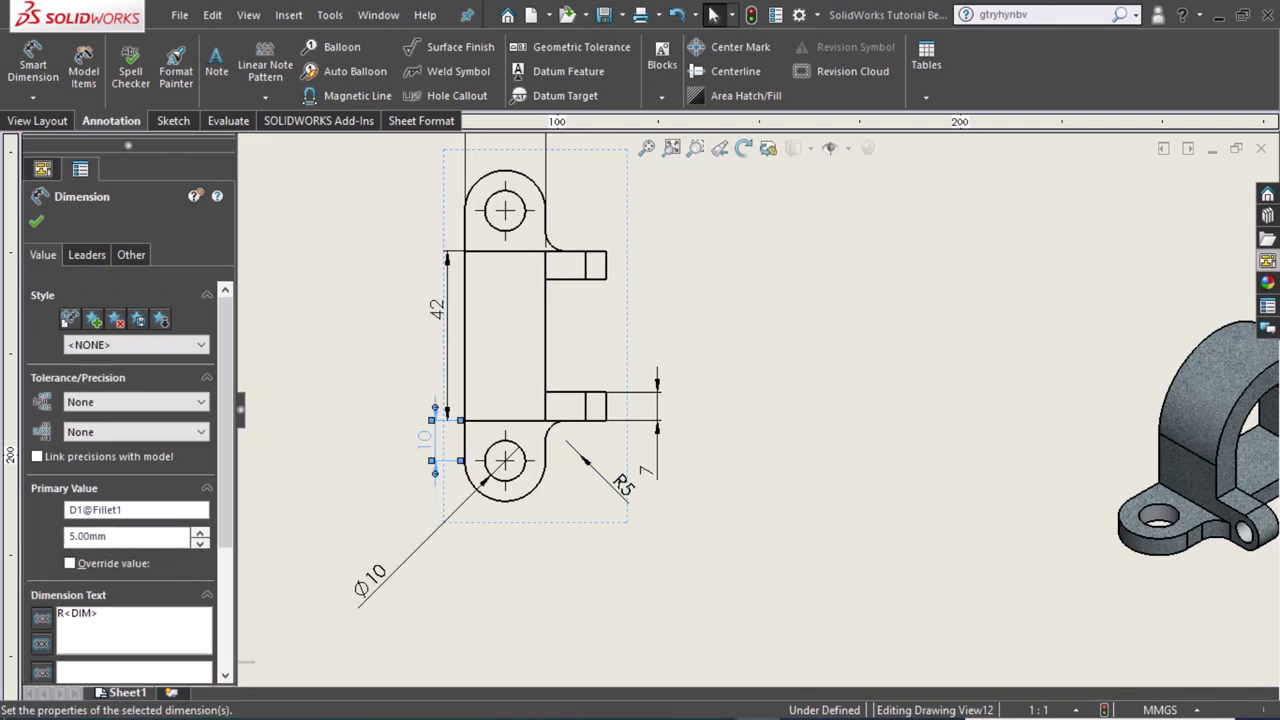
pyautogui.moveTo(437, 309)
pyautogui.mouseDown()
pyautogui.moveTo(387, 320)
pyautogui.moveTo(424, 354)
pyautogui.mouseUp()
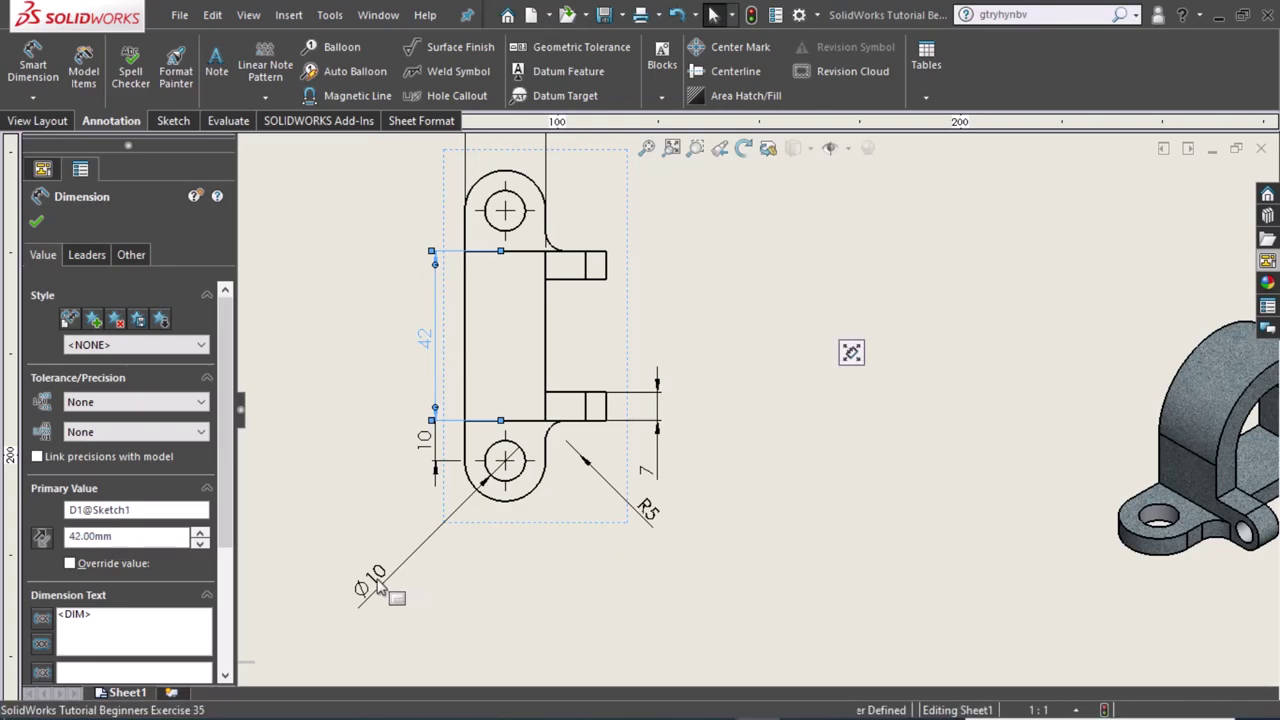
pyautogui.click(444, 550)
pyautogui.moveTo(444, 550); pyautogui.dragTo(452, 515)
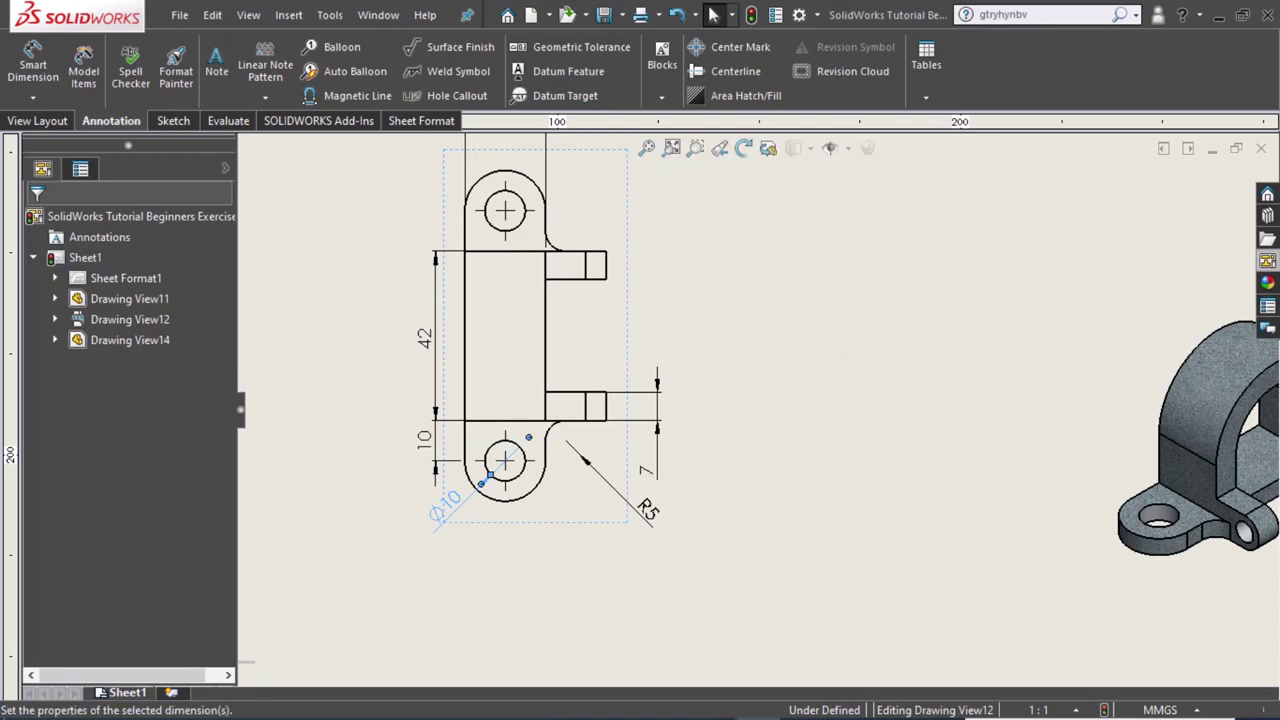
# Drag the 20 dimension down toward the top view, then fit the whole sheet.
pyautogui.click(845, 476)
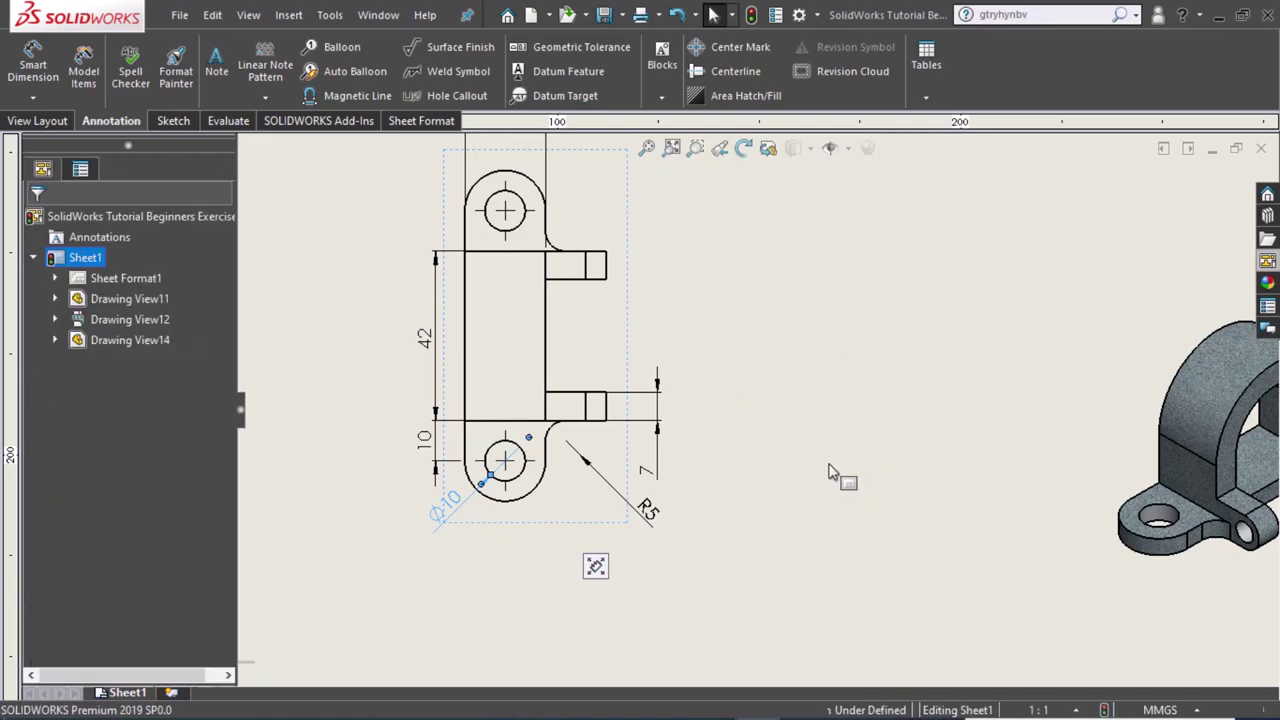
pyautogui.scroll(2, 797, 460)
pyautogui.scroll(-1, 668, 250)
pyautogui.scroll(-2, 640, 246)
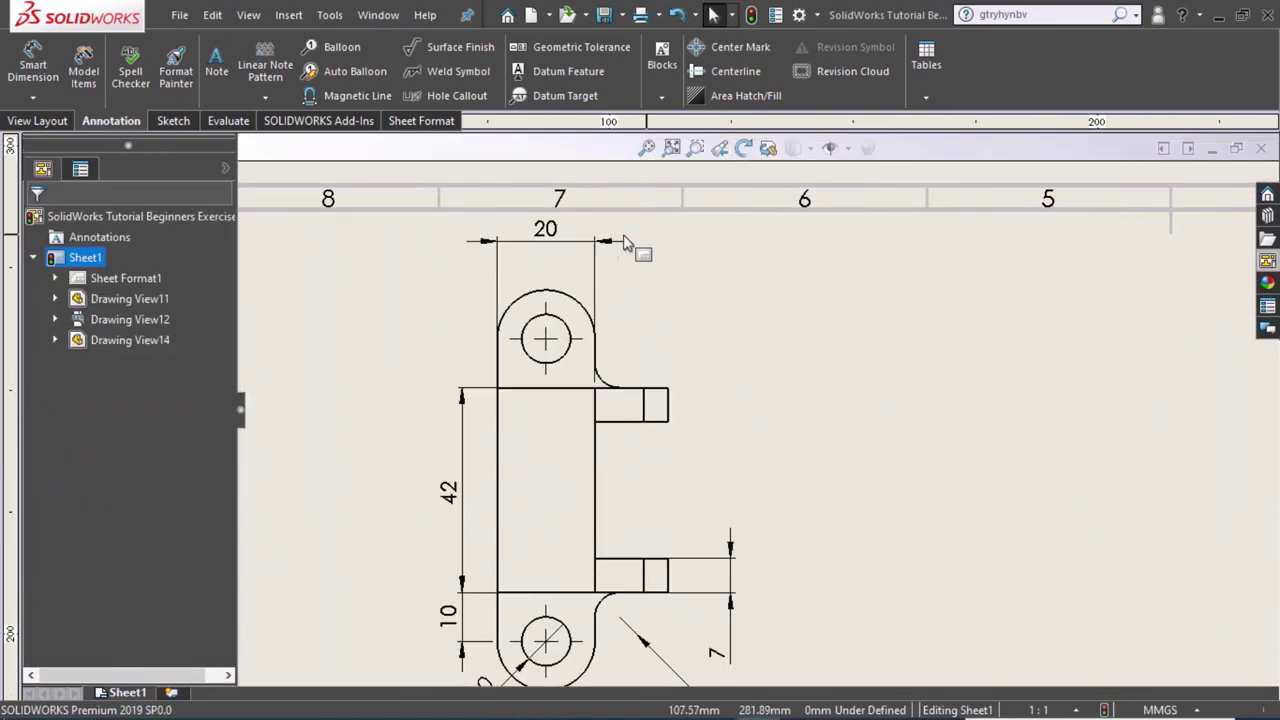
pyautogui.click(597, 386)
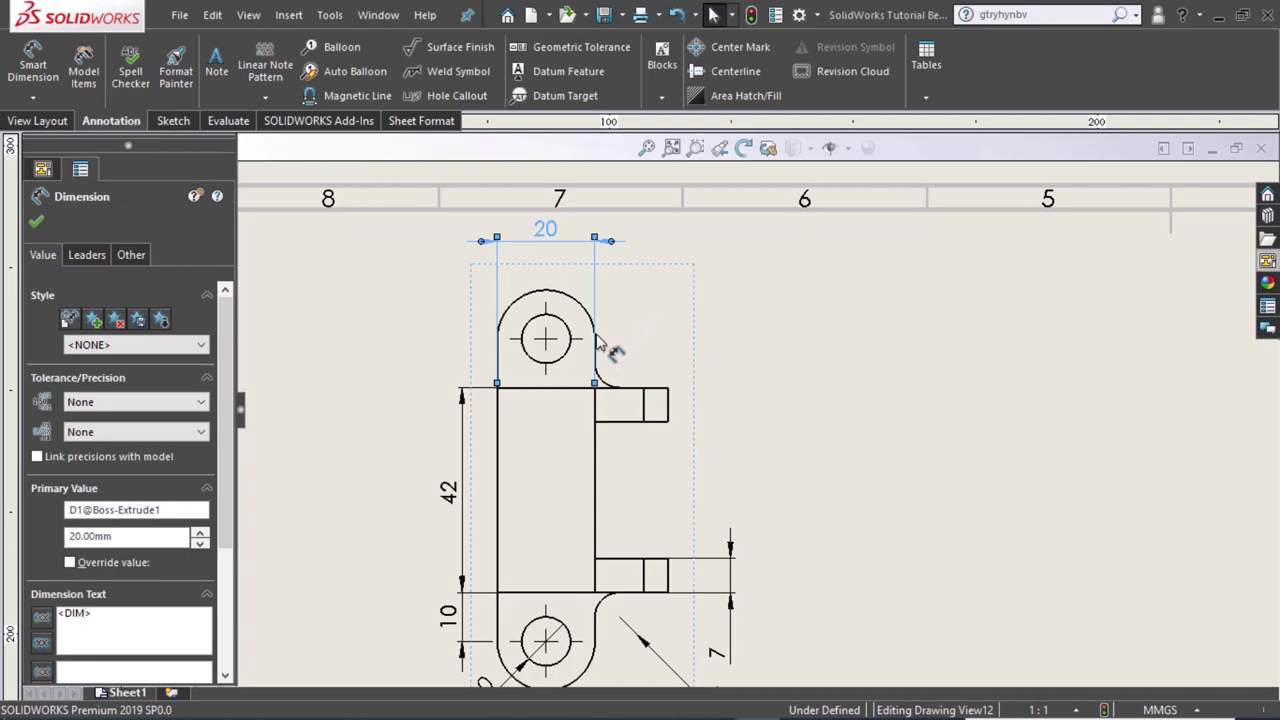
pyautogui.click(686, 294)
pyautogui.click(556, 232)
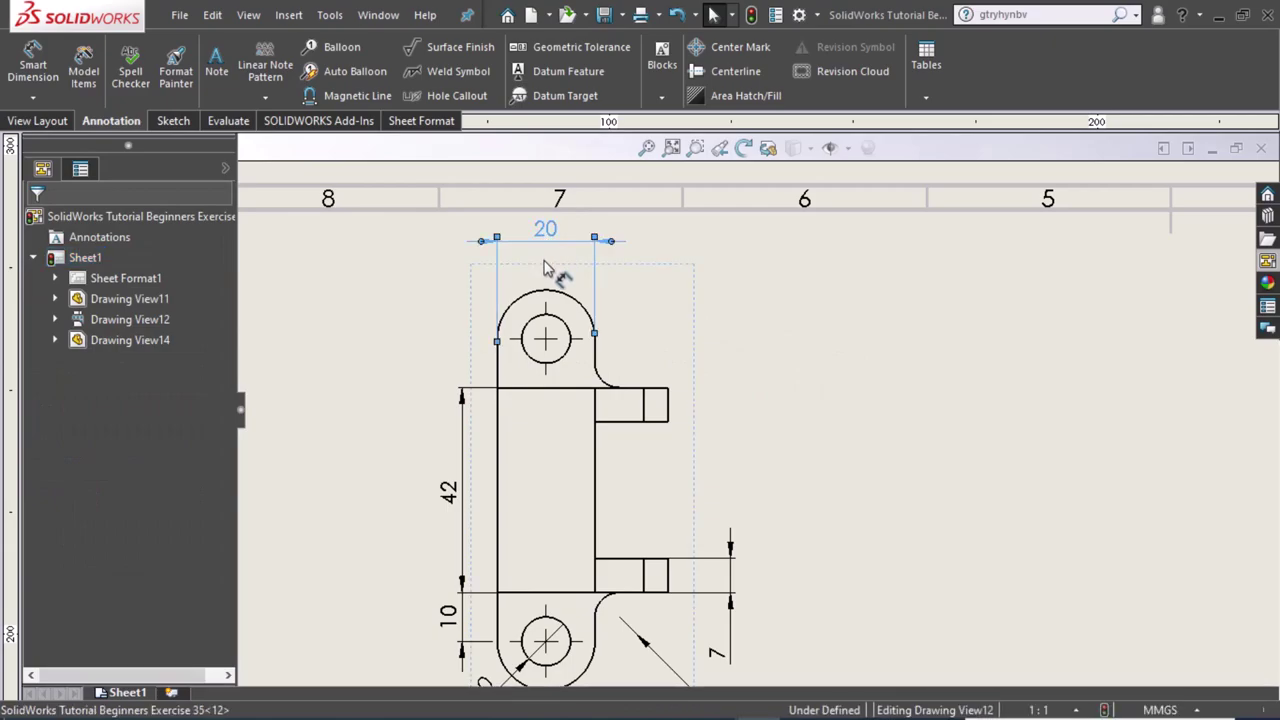
pyautogui.moveTo(553, 230); pyautogui.dragTo(548, 252)
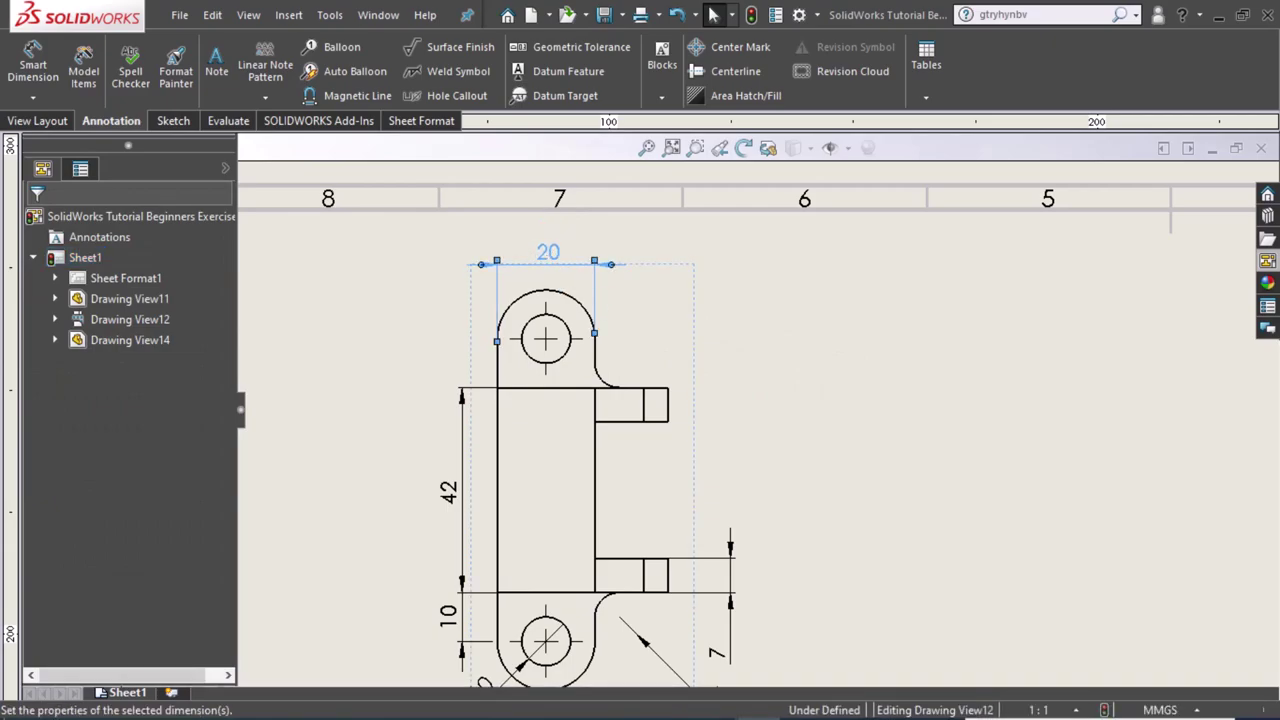
pyautogui.click(643, 271)
pyautogui.scroll(2, 620, 249)
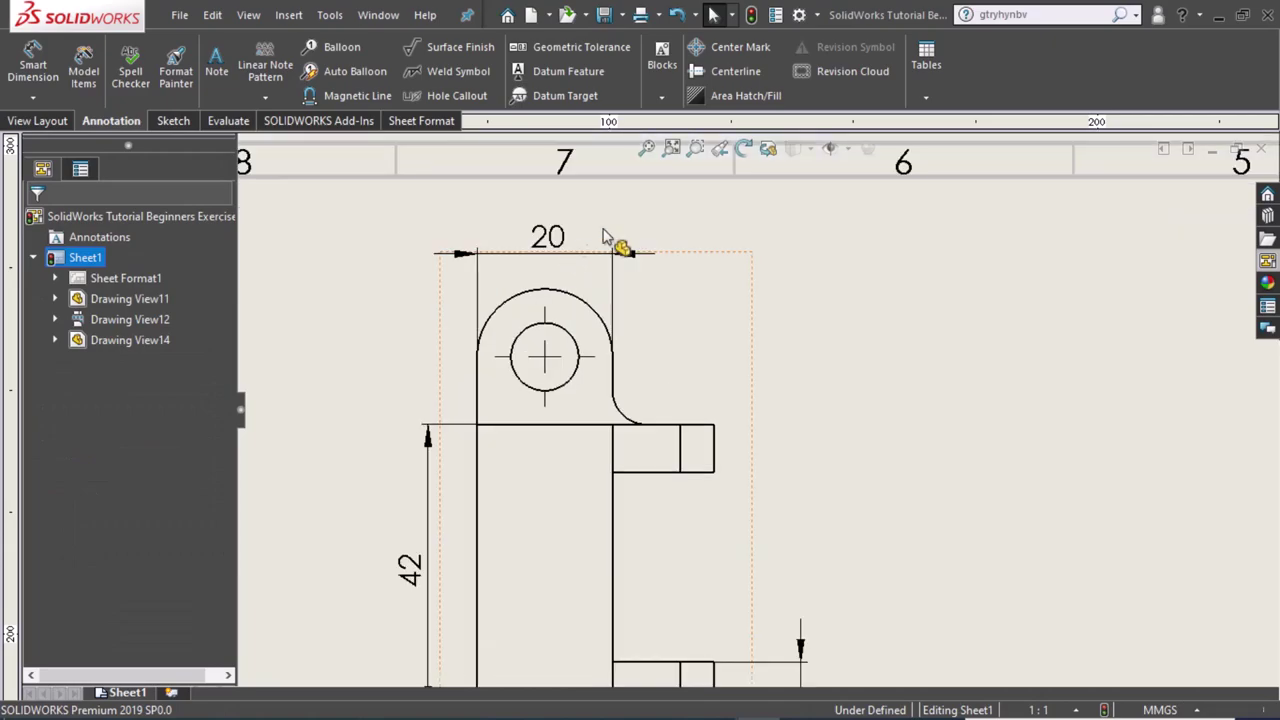
pyautogui.scroll(2, 620, 249)
pyautogui.click(645, 147)
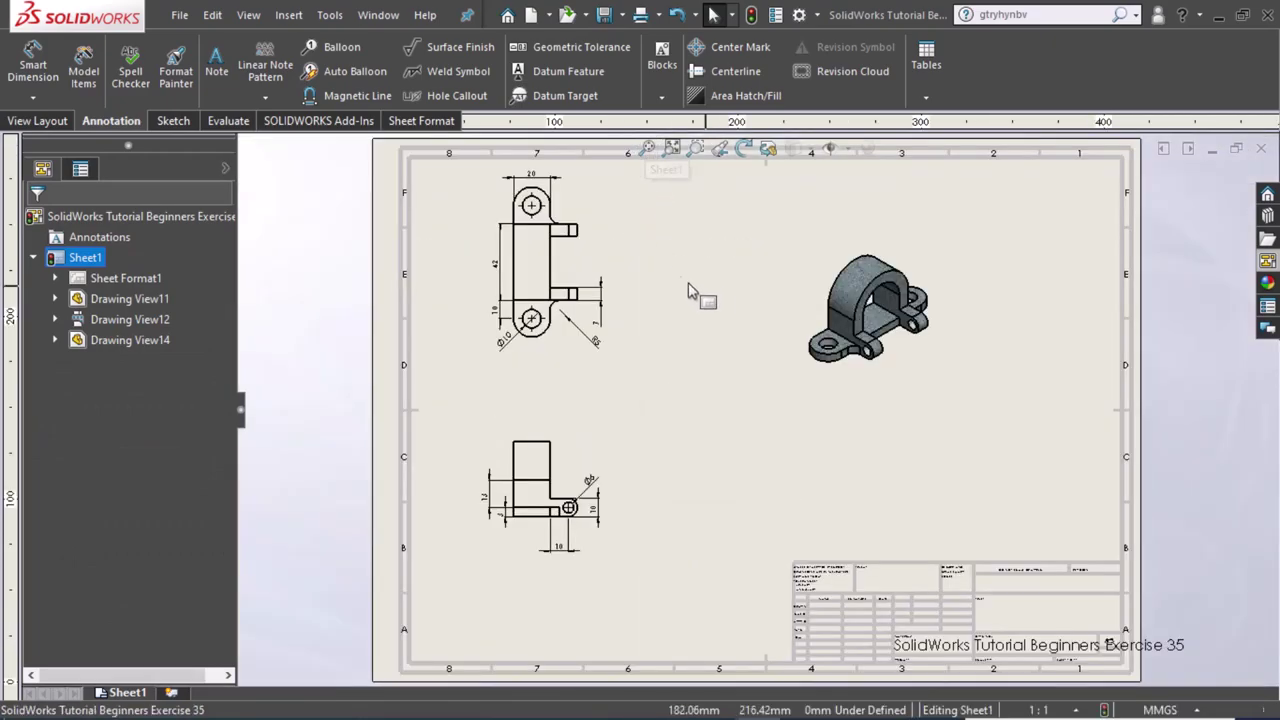
# Set Sheet1's properties to the A4 (ISO) standard sheet size, 210 × 297 mm portrait.
pyautogui.rightClick(55, 238)
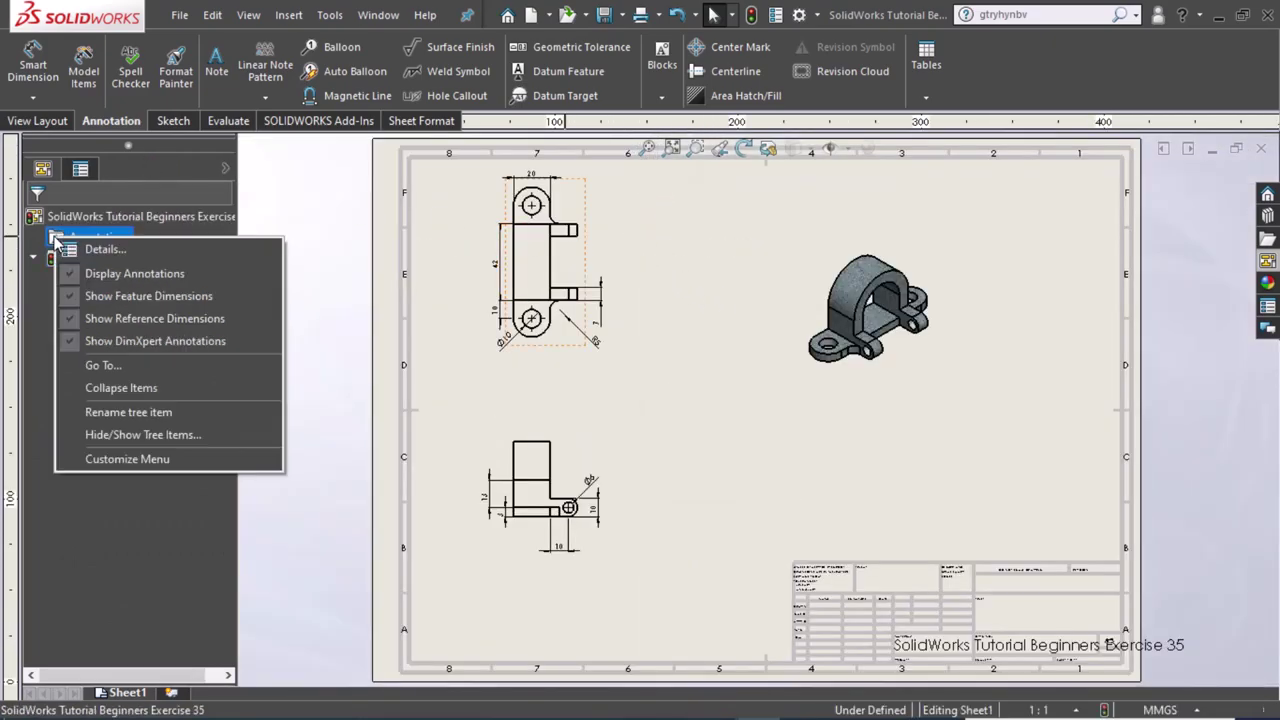
pyautogui.click(346, 252)
pyautogui.click(66, 258)
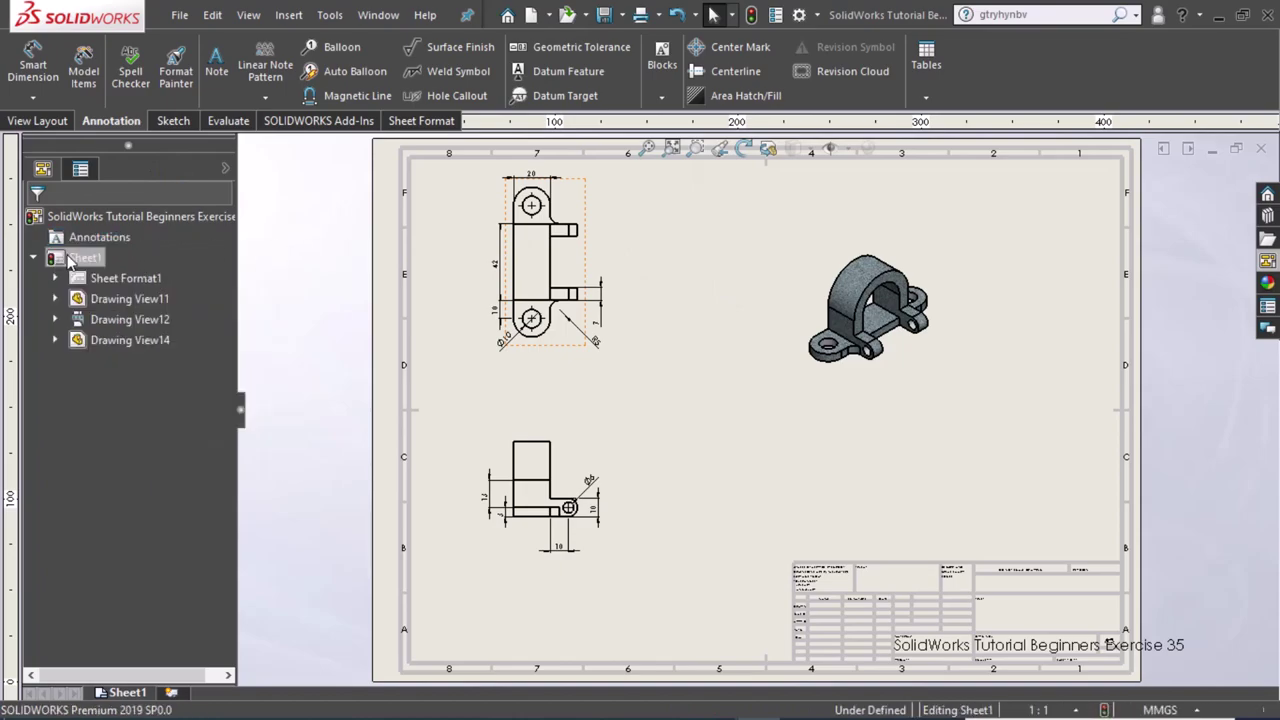
pyautogui.rightClick(67, 258)
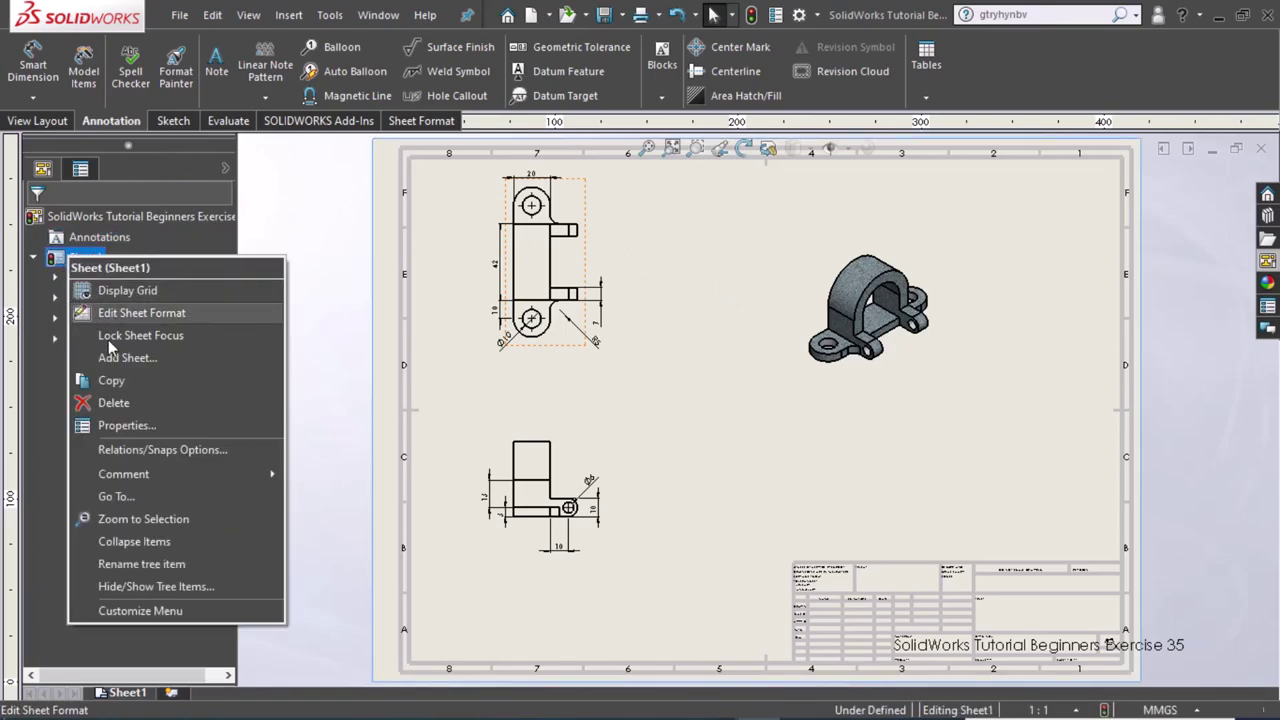
pyautogui.click(127, 425)
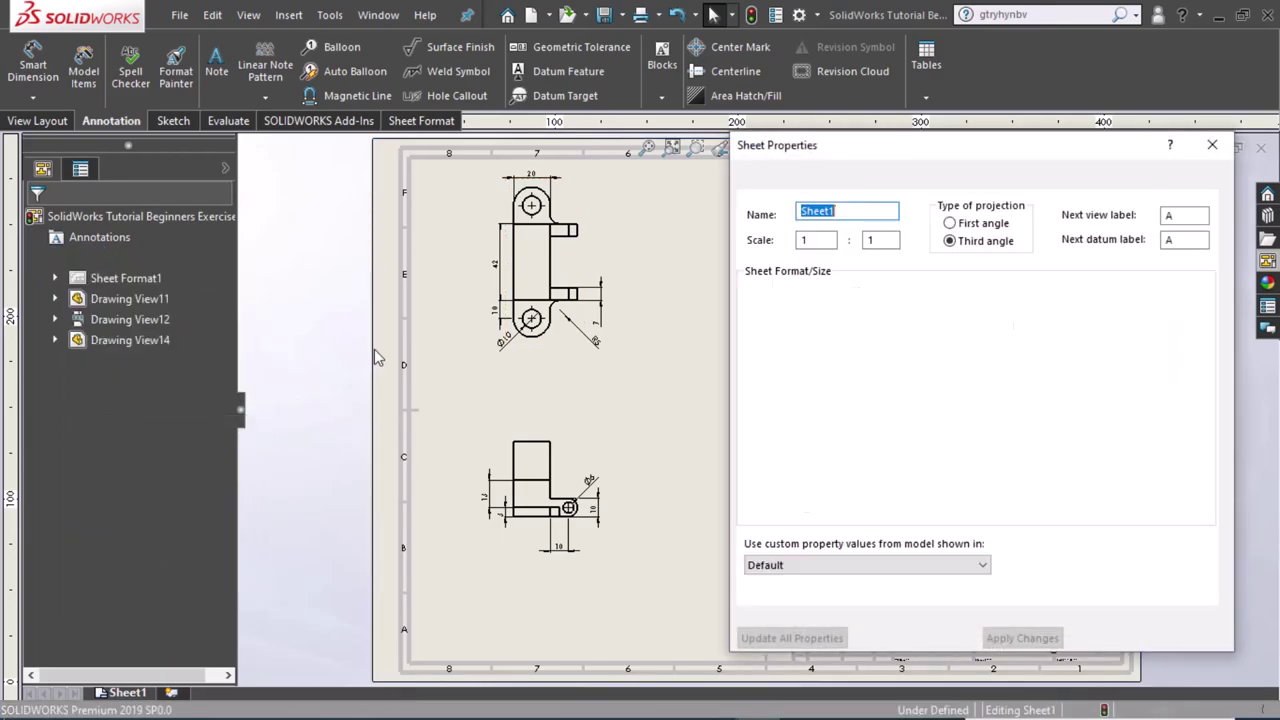
pyautogui.click(797, 383)
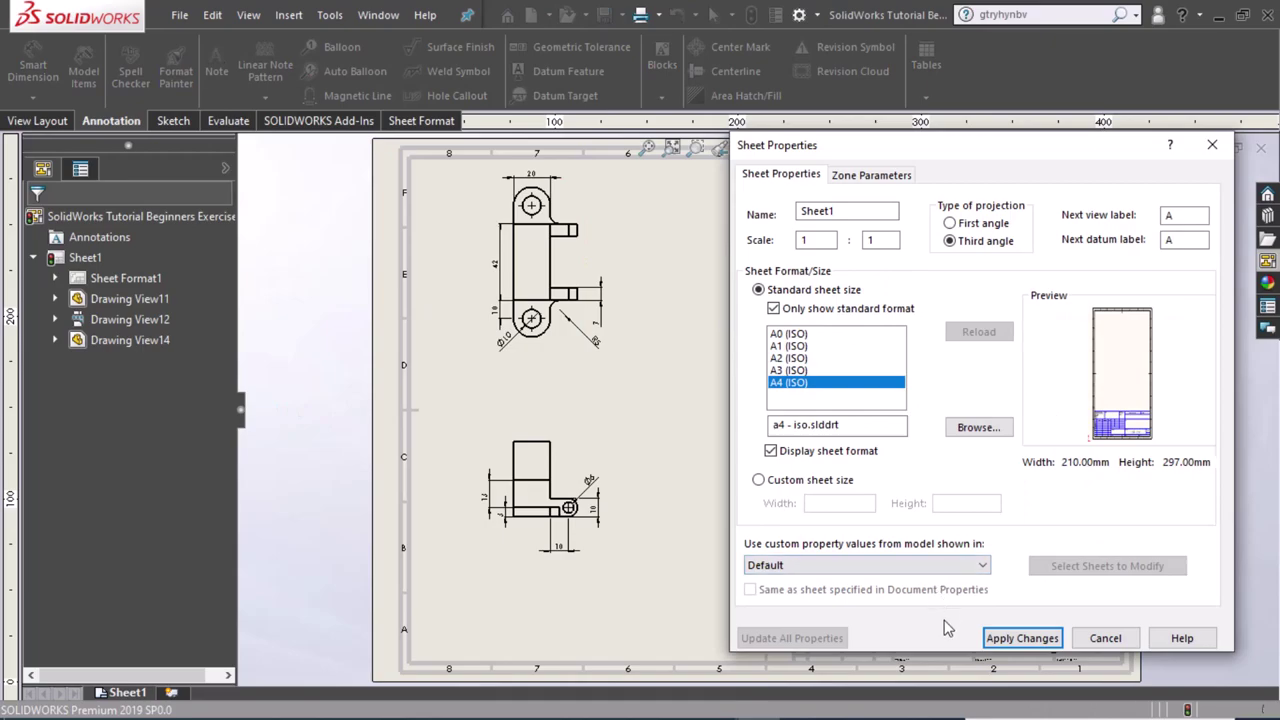
pyautogui.moveTo(925, 140); pyautogui.dragTo(573, 143)
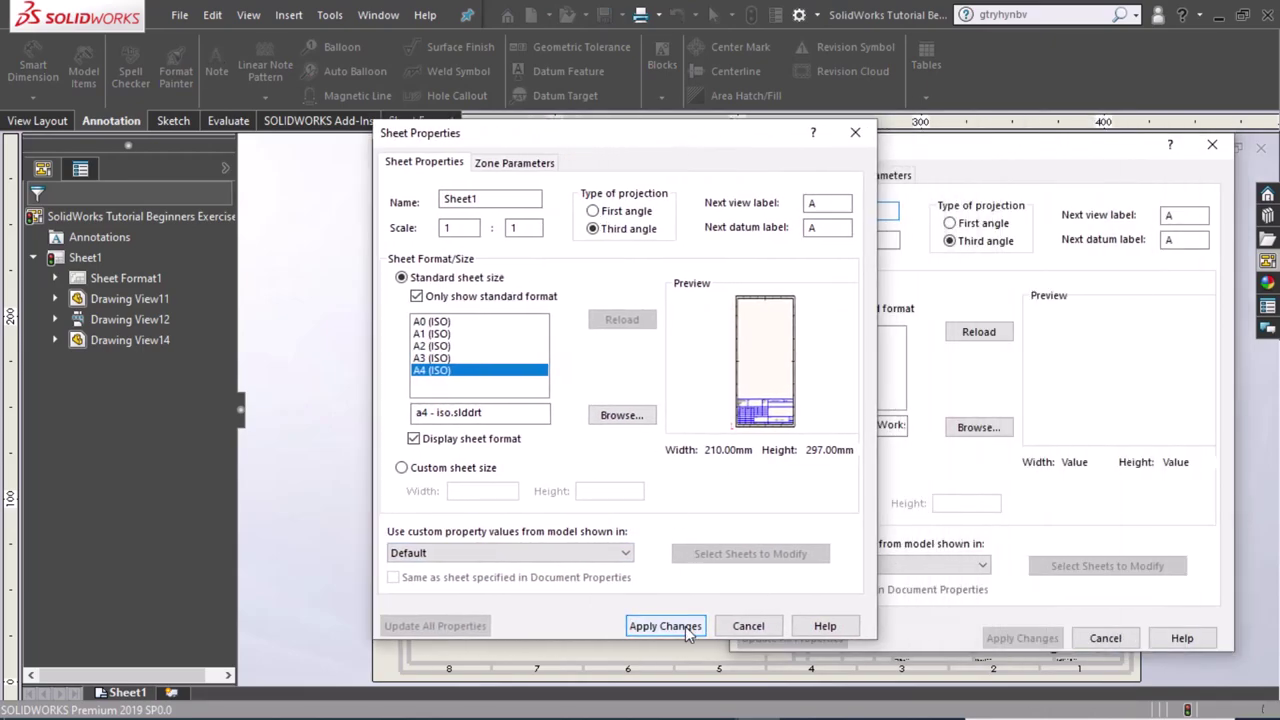
pyautogui.click(681, 635)
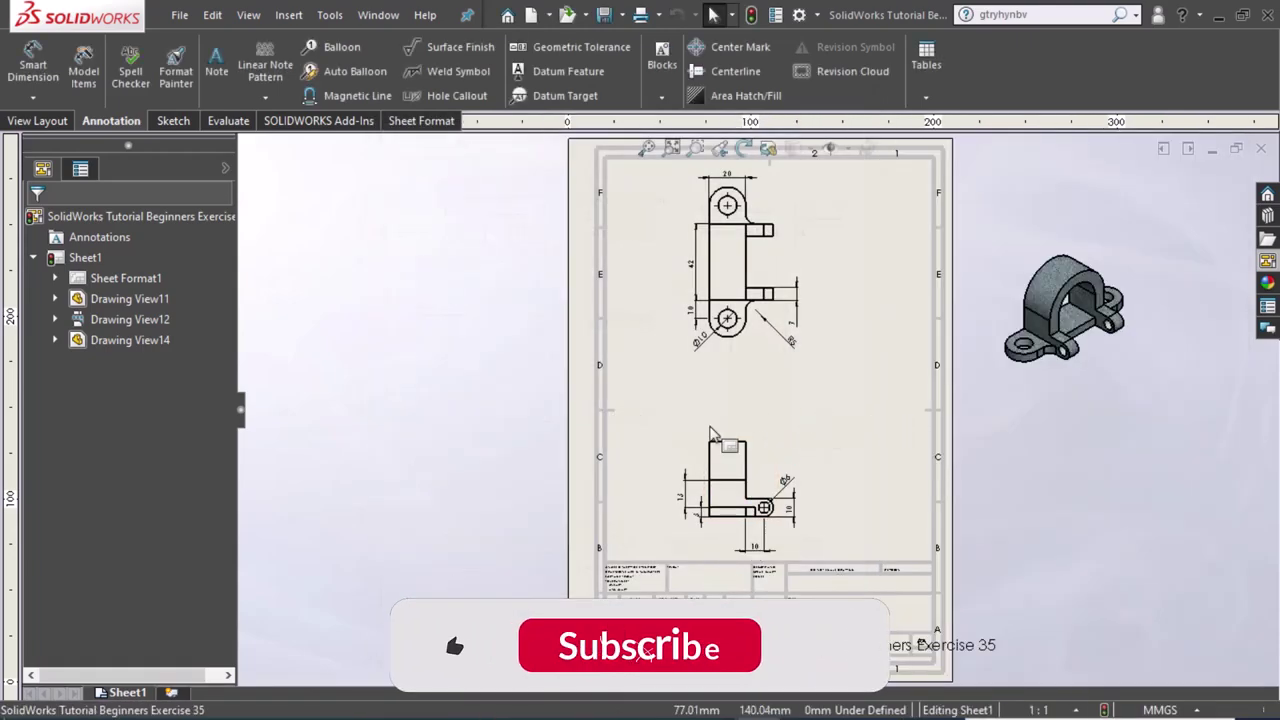
# Shift the top view and its aligned view left, and drag the isometric view onto the sheet.
pyautogui.moveTo(712, 444); pyautogui.dragTo(653, 436)
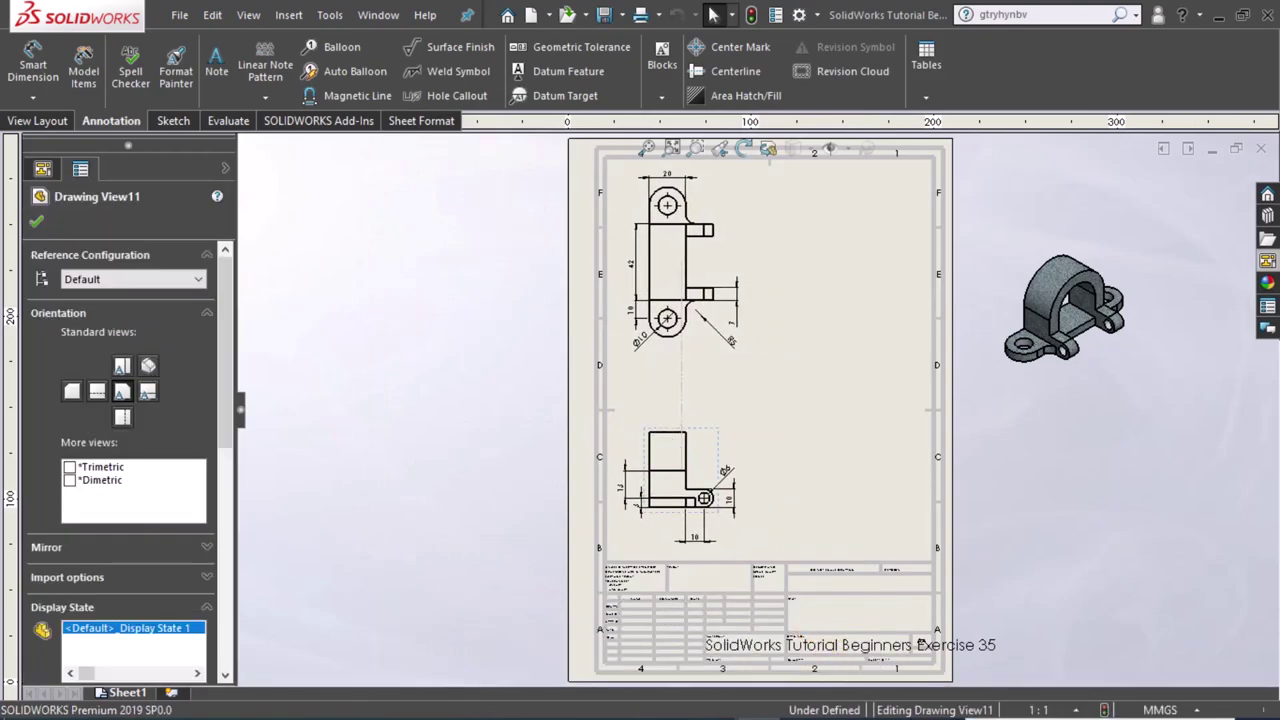
pyautogui.moveTo(1097, 390); pyautogui.dragTo(858, 410)
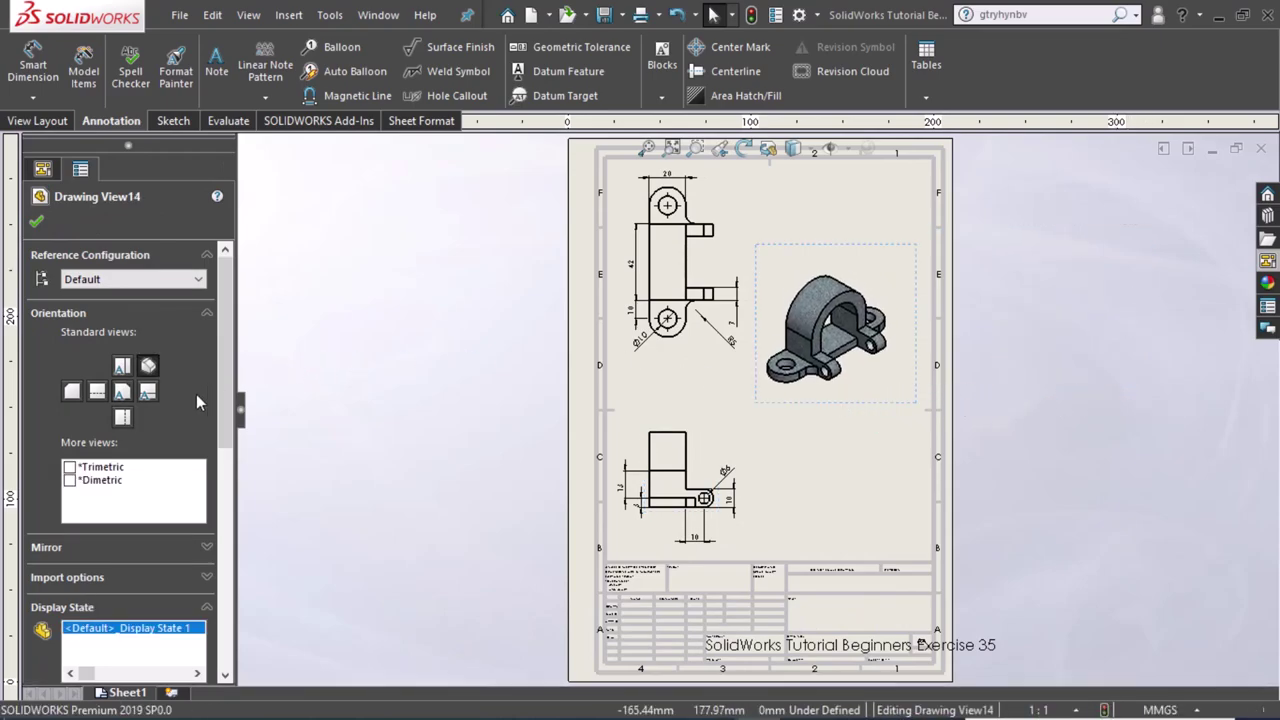
pyautogui.moveTo(225, 385); pyautogui.dragTo(228, 505)
pyautogui.scroll(-3, 228, 505)
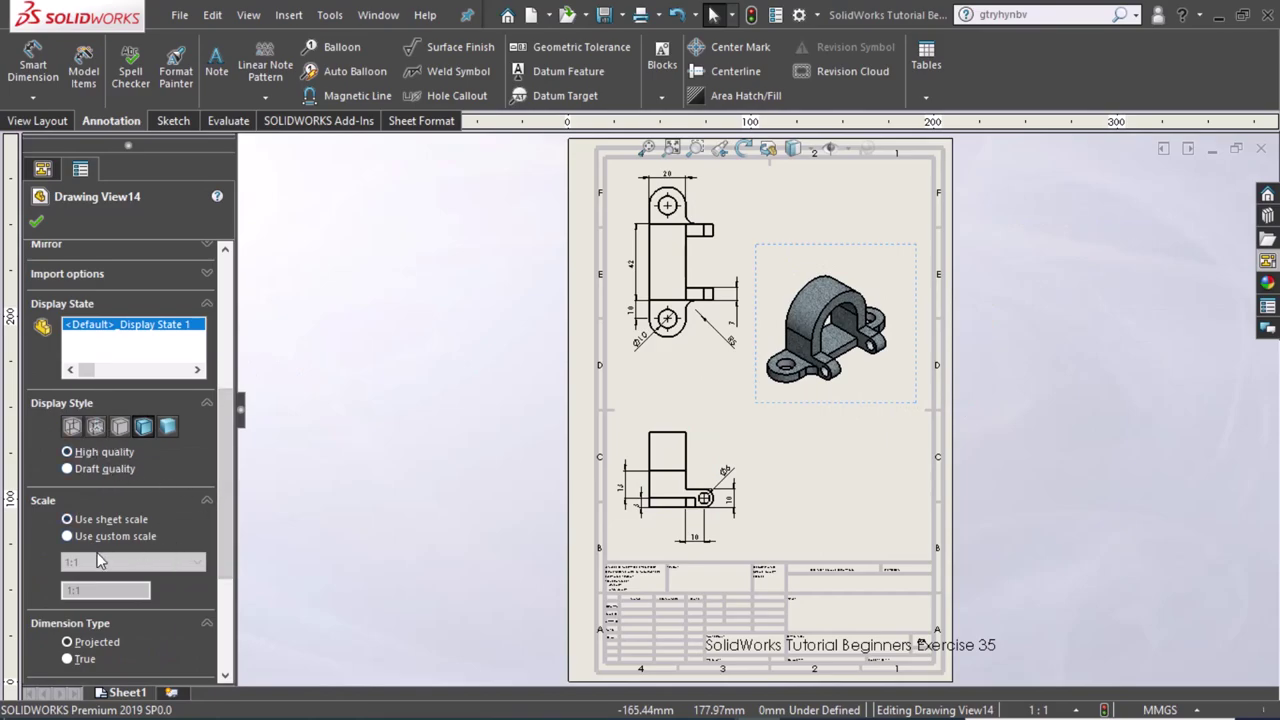
# Give the isometric view a custom scale, trying 2:1 before settling back at 1:1.
pyautogui.click(67, 537)
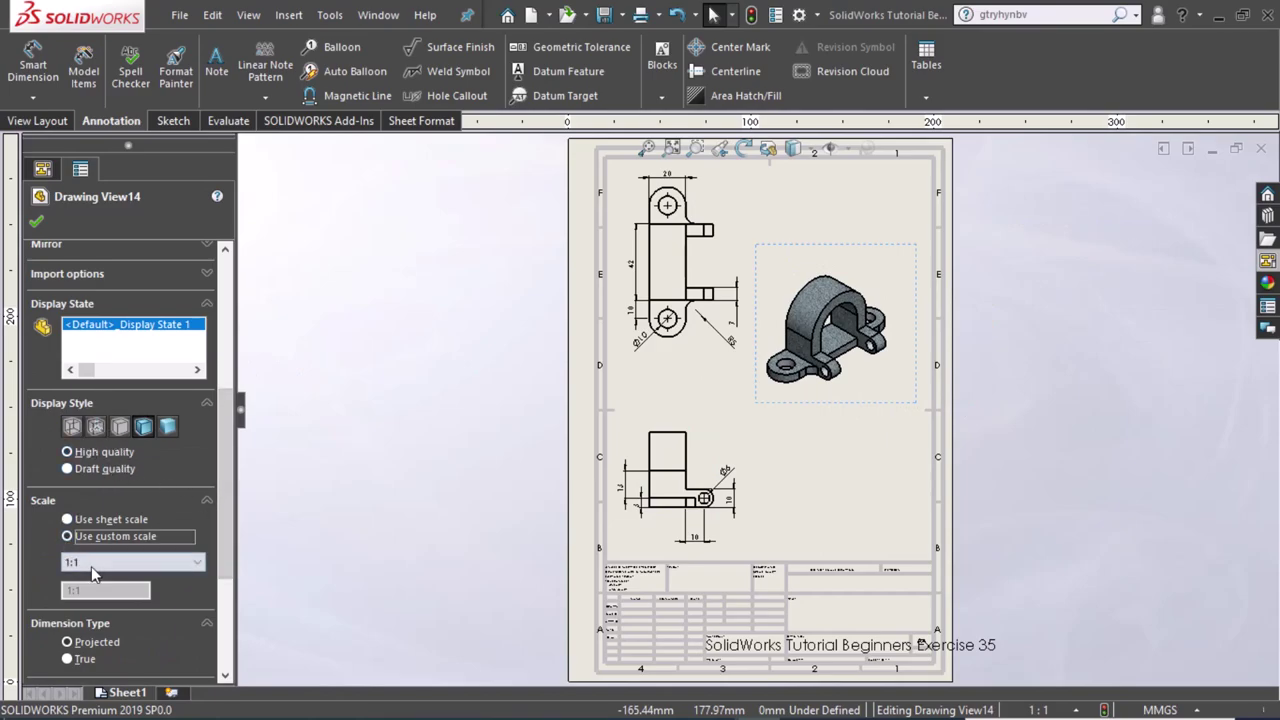
pyautogui.click(97, 562)
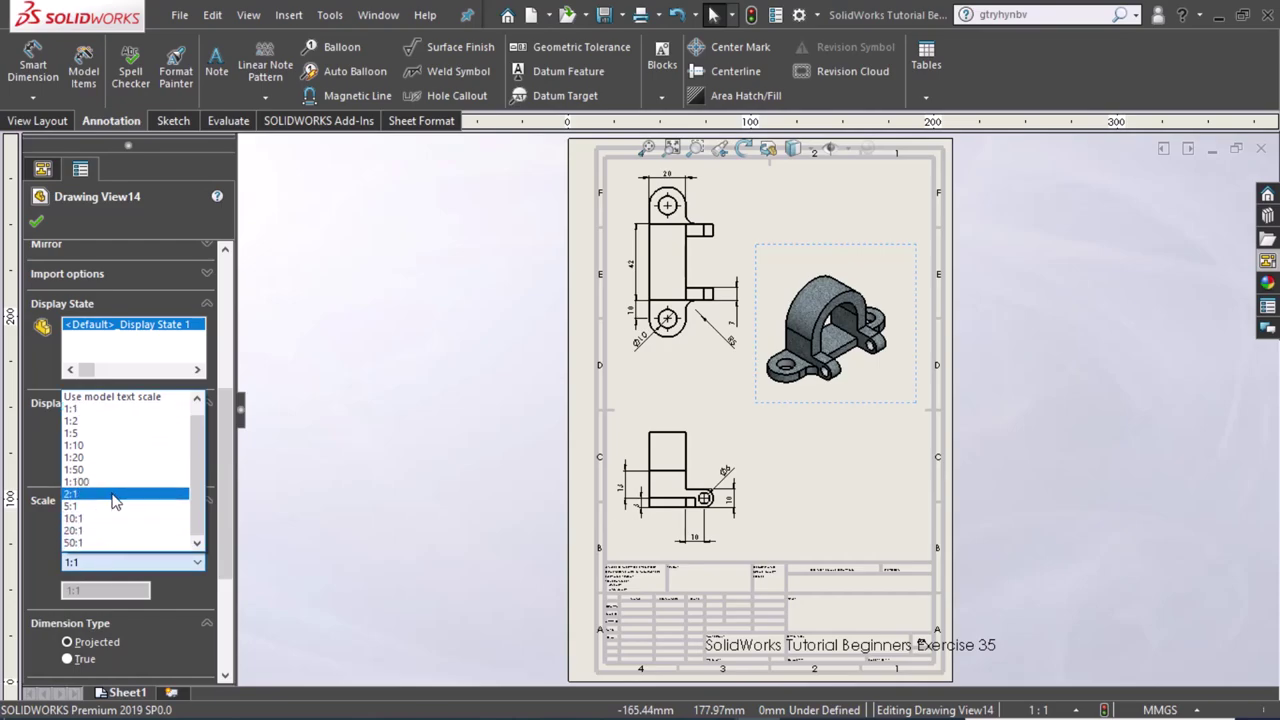
pyautogui.click(115, 494)
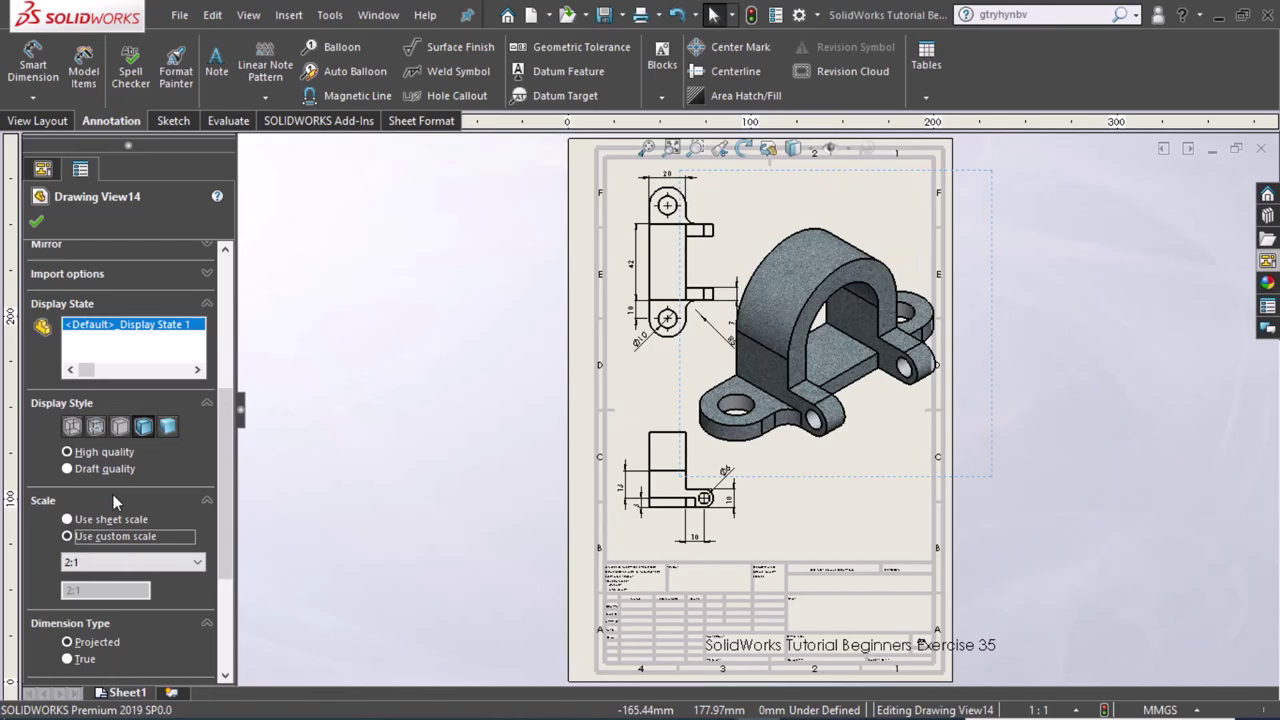
pyautogui.click(142, 564)
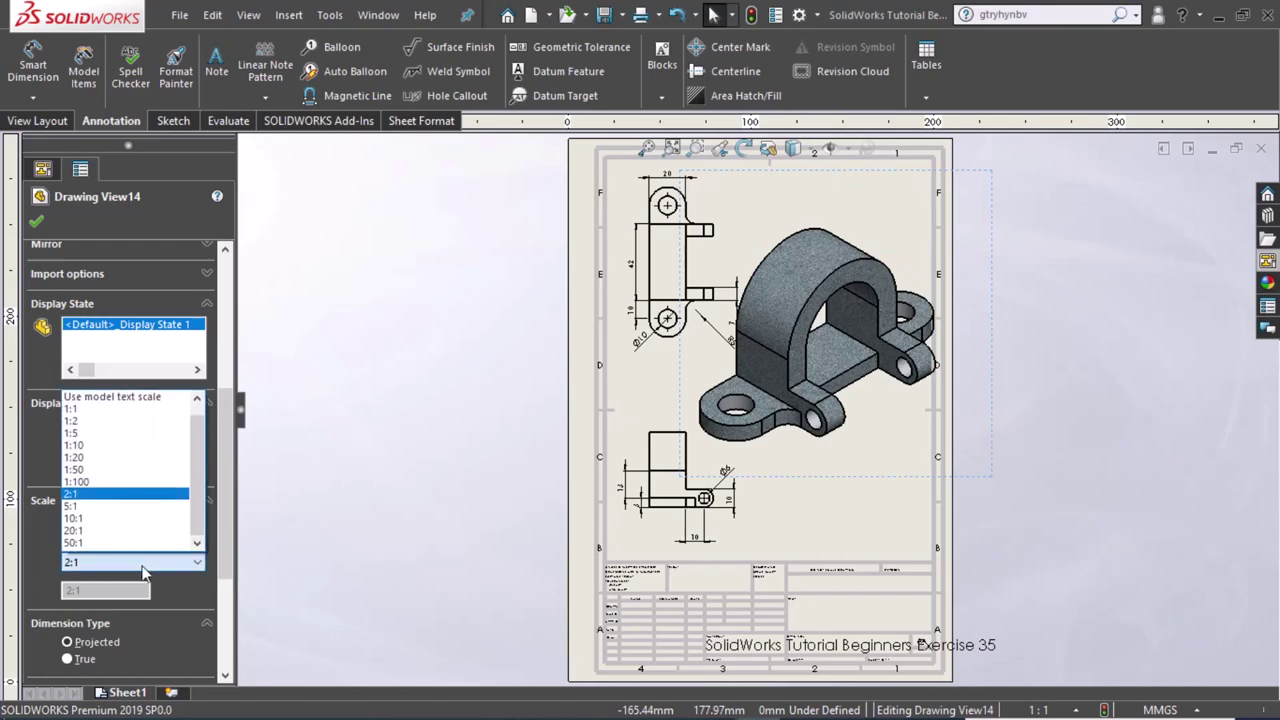
pyautogui.moveTo(200, 486); pyautogui.dragTo(203, 469)
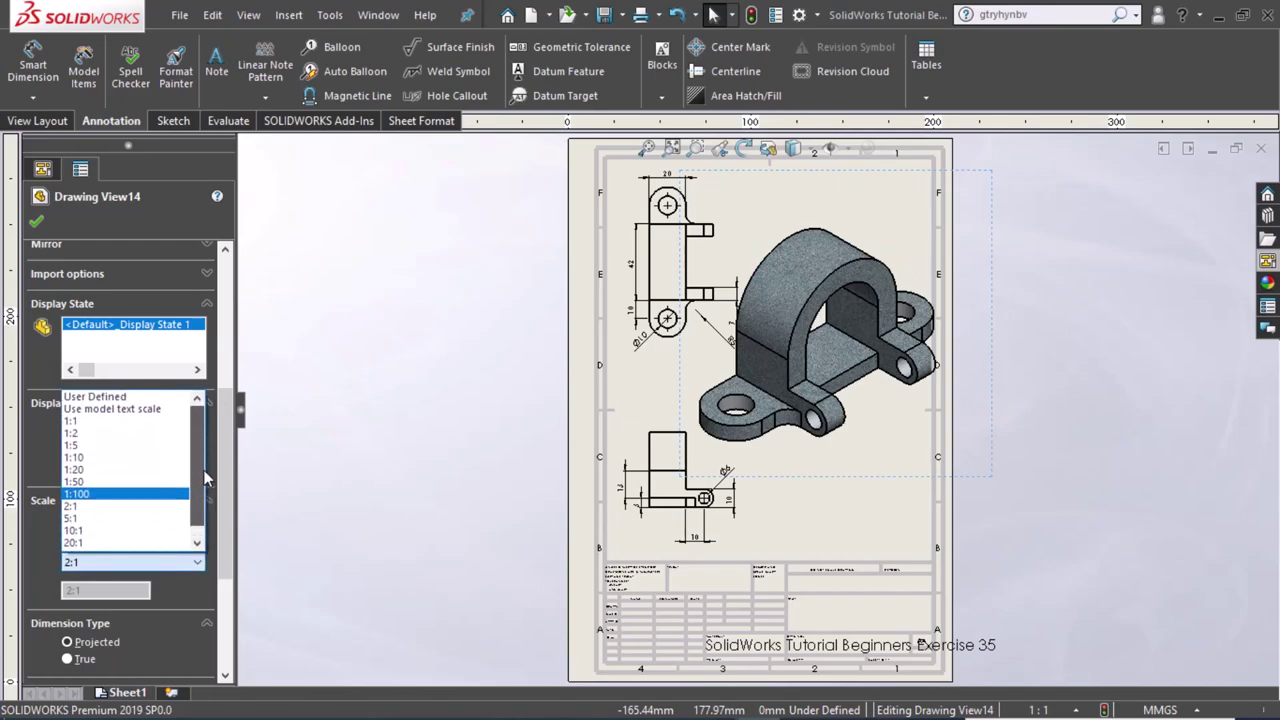
pyautogui.click(114, 421)
pyautogui.click(374, 450)
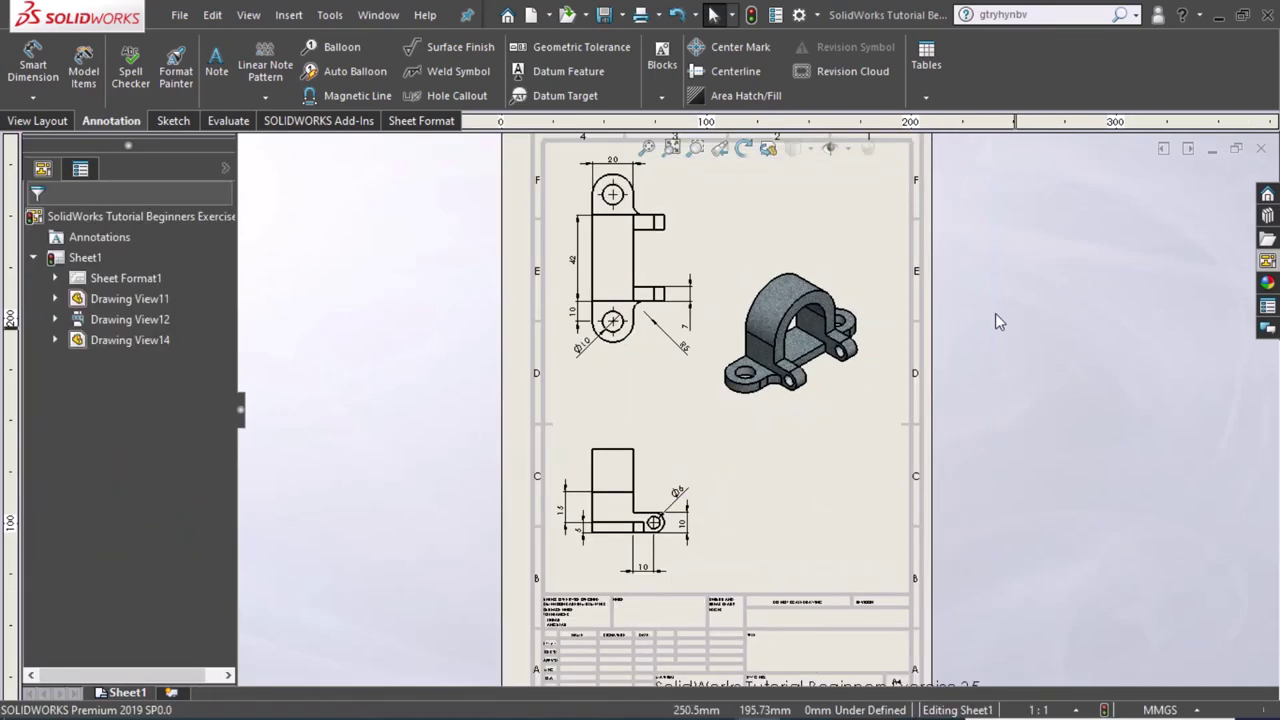
# Fit the sheet to the window, then Save All for the .SLDDRW drawing and its .SLDPRT part.
pyautogui.press('f')
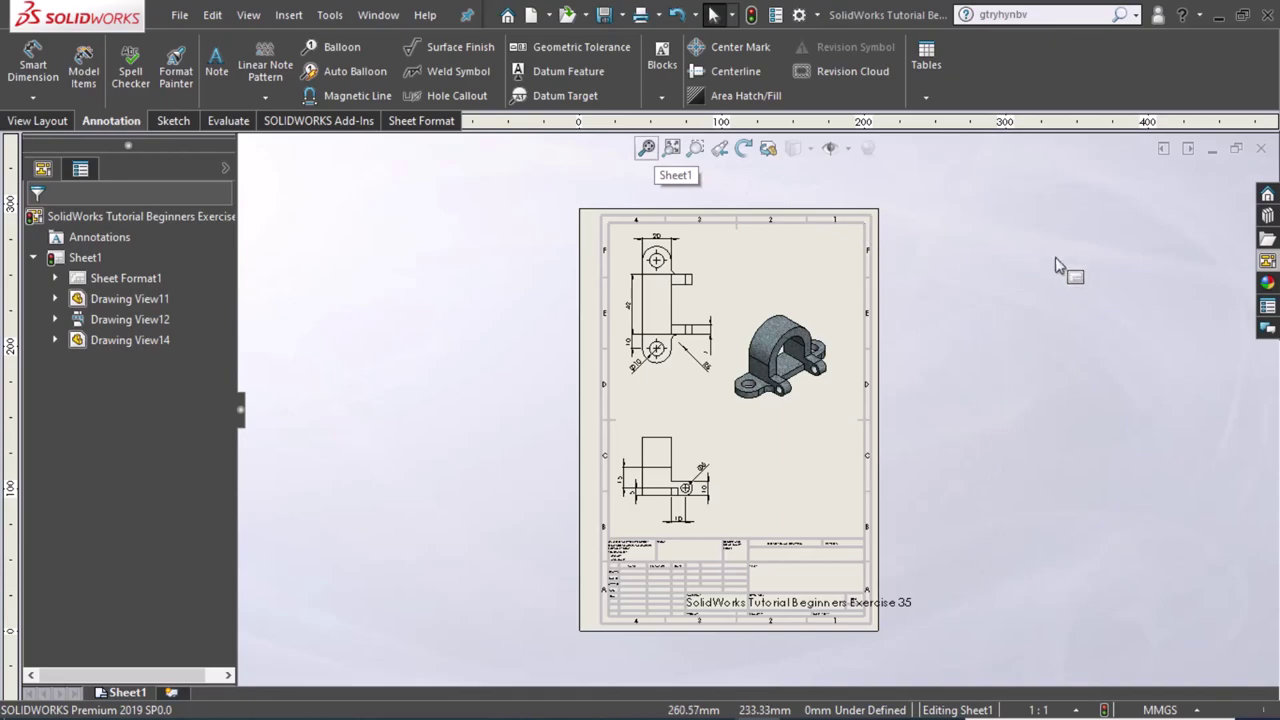
pyautogui.press('f')
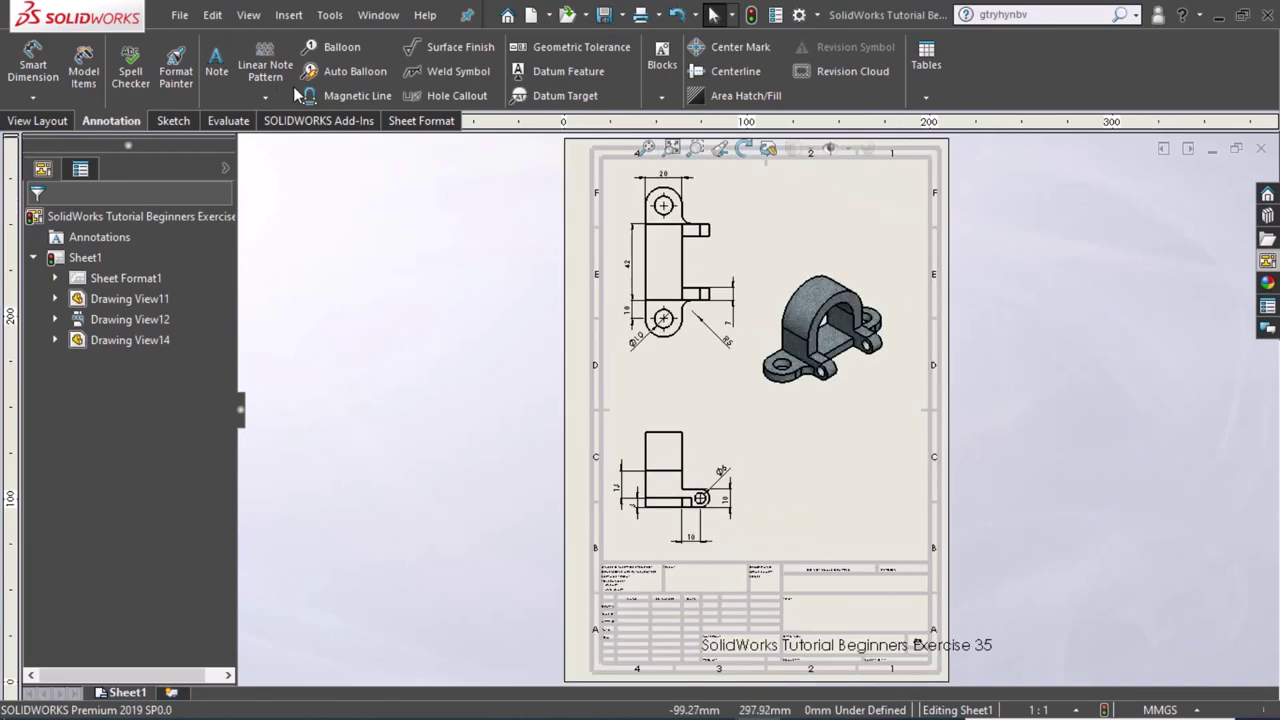
pyautogui.click(606, 19)
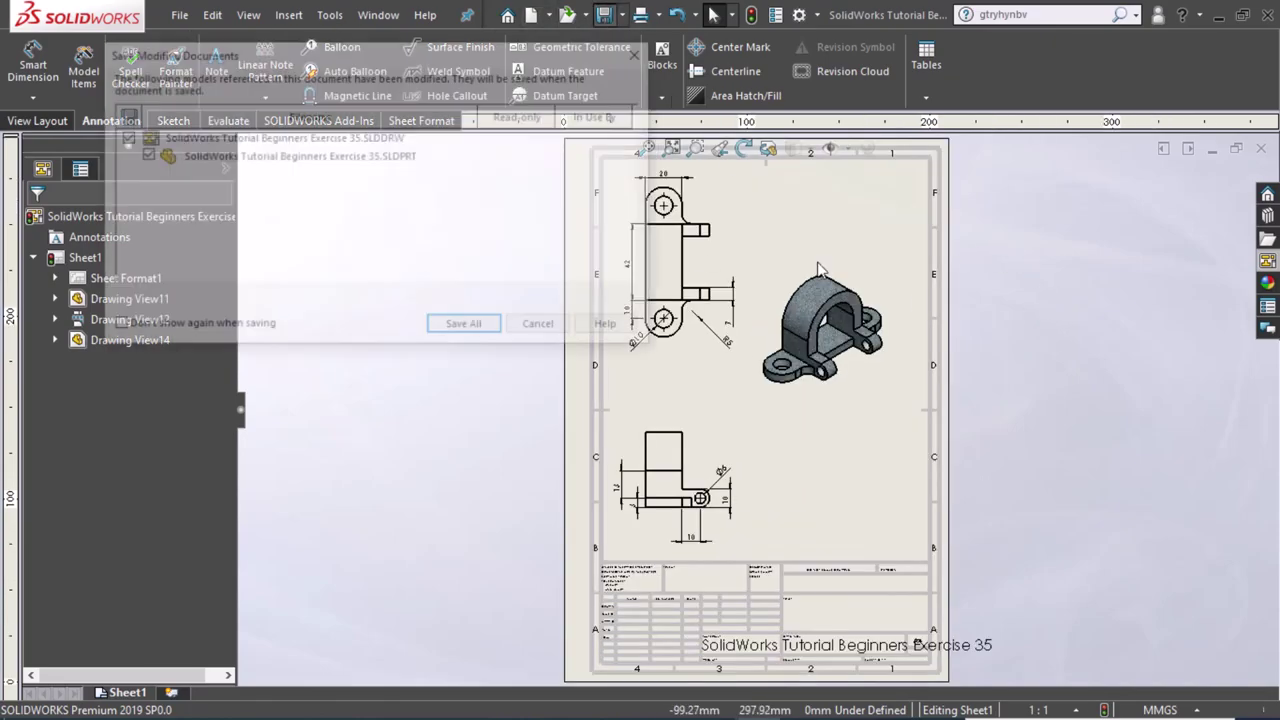
pyautogui.click(466, 328)
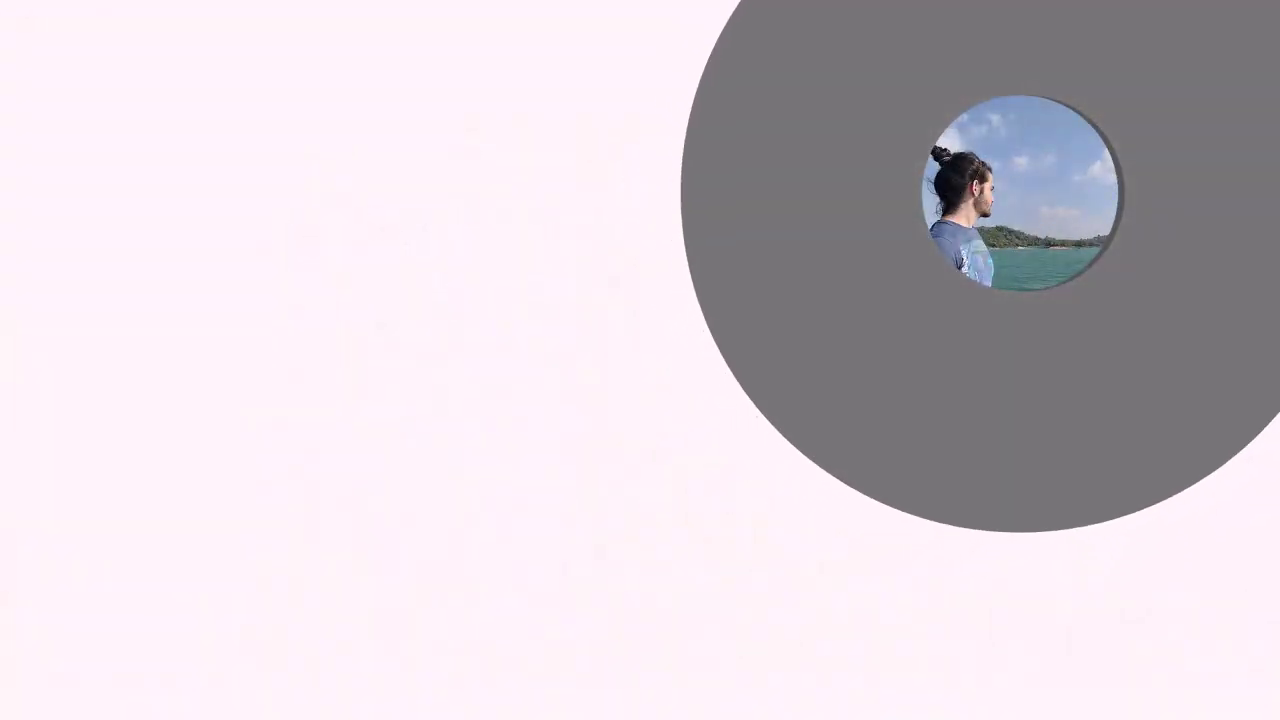